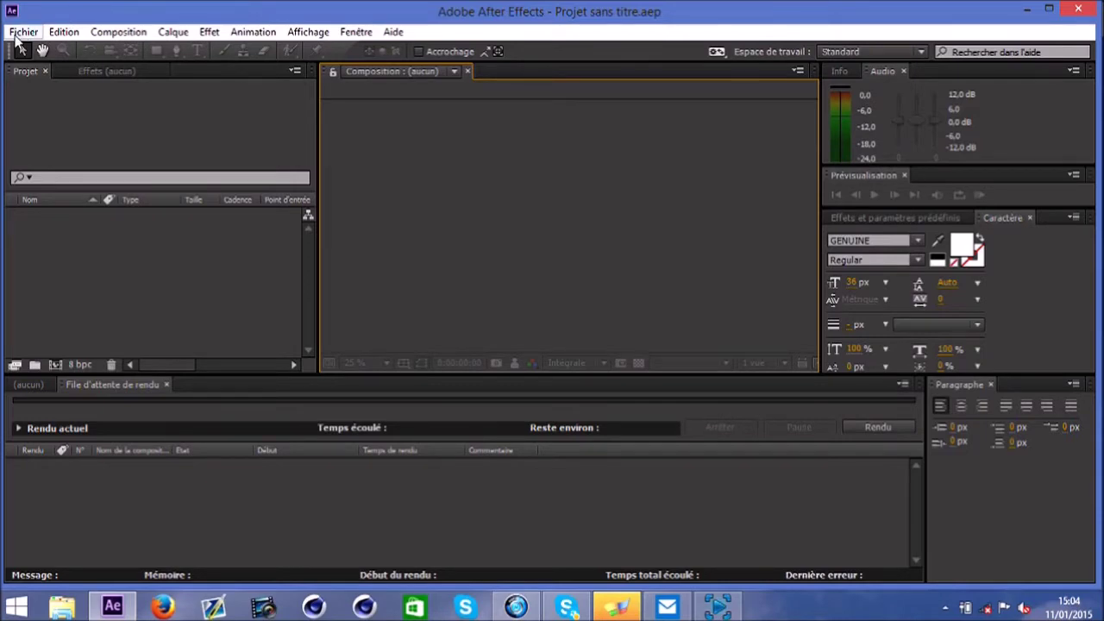
{"action": "left_click", "coordinate": [22, 32]}
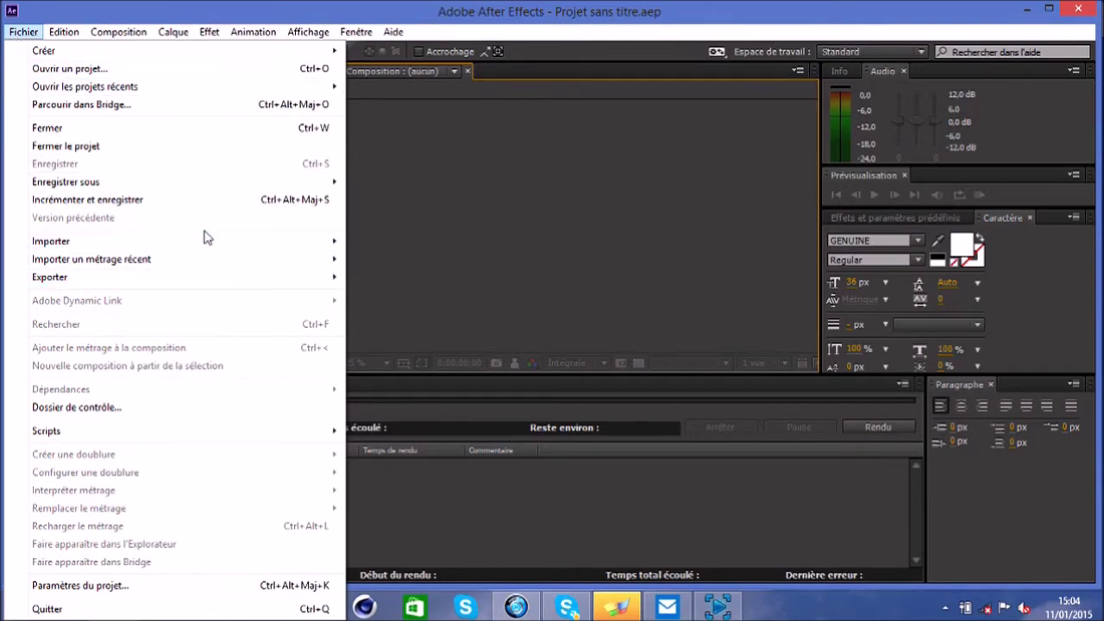
{"action": "mouse_move", "coordinate": [207, 247]}
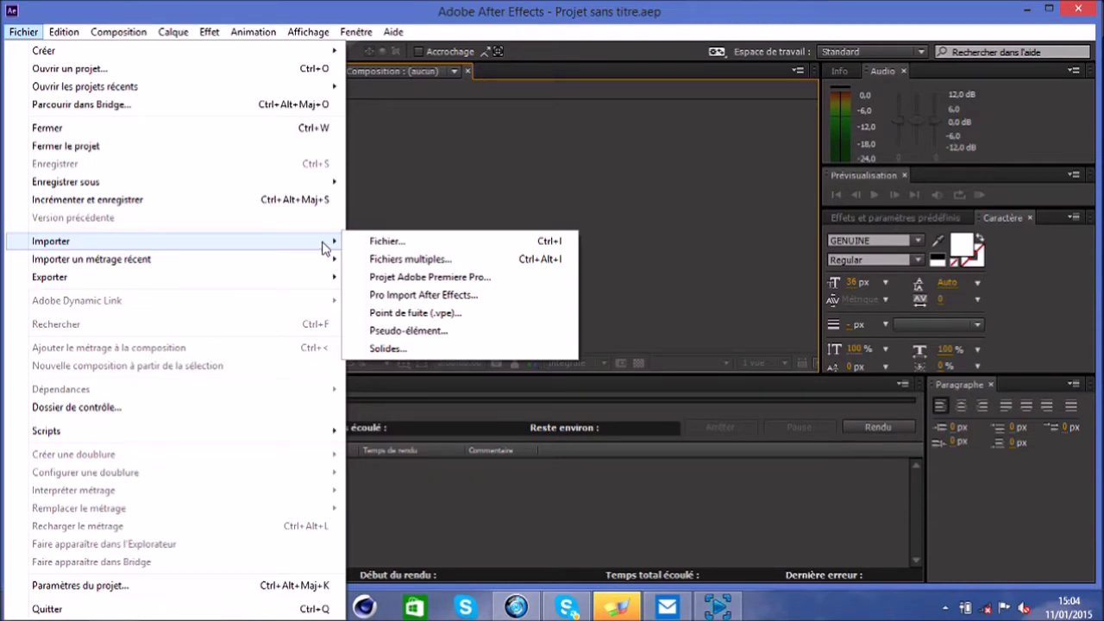
{"action": "left_click", "coordinate": [371, 244]}
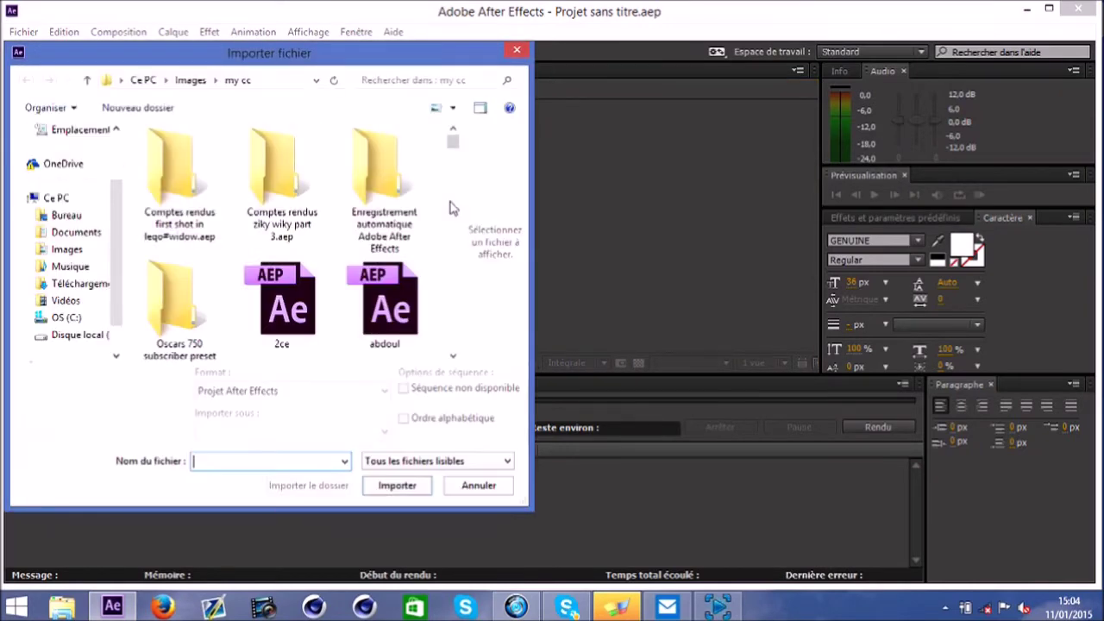
{"action": "left_click", "coordinate": [84, 338]}
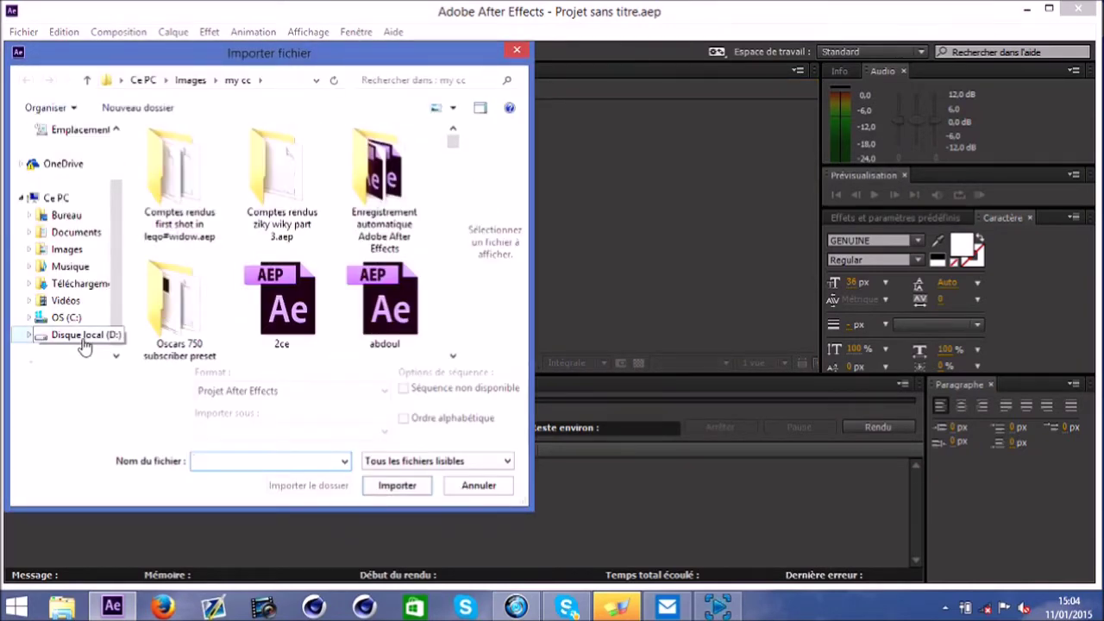
{"action": "left_click_drag", "start_coordinate": [452, 141], "coordinate": [455, 323]}
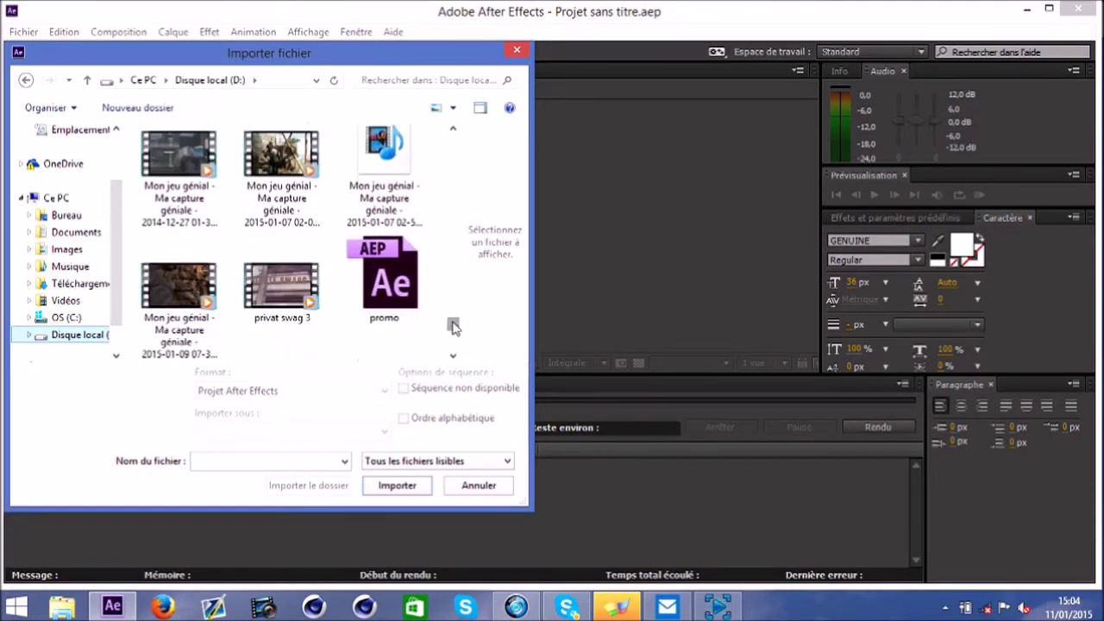
{"action": "left_click_drag", "start_coordinate": [454, 325], "coordinate": [454, 322]}
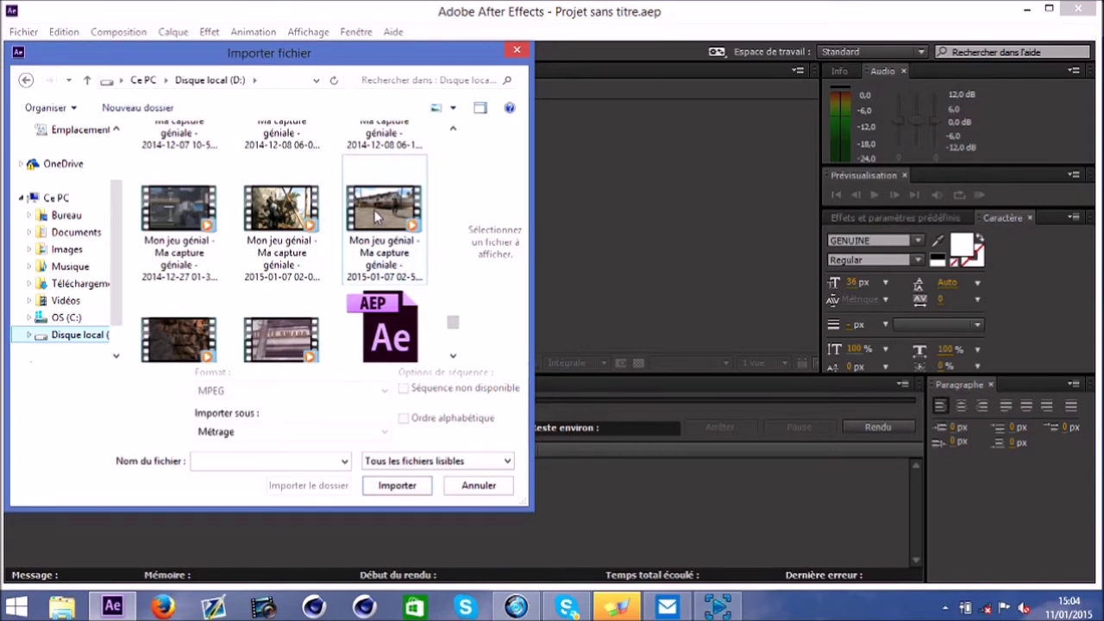
{"action": "double_click", "coordinate": [375, 211]}
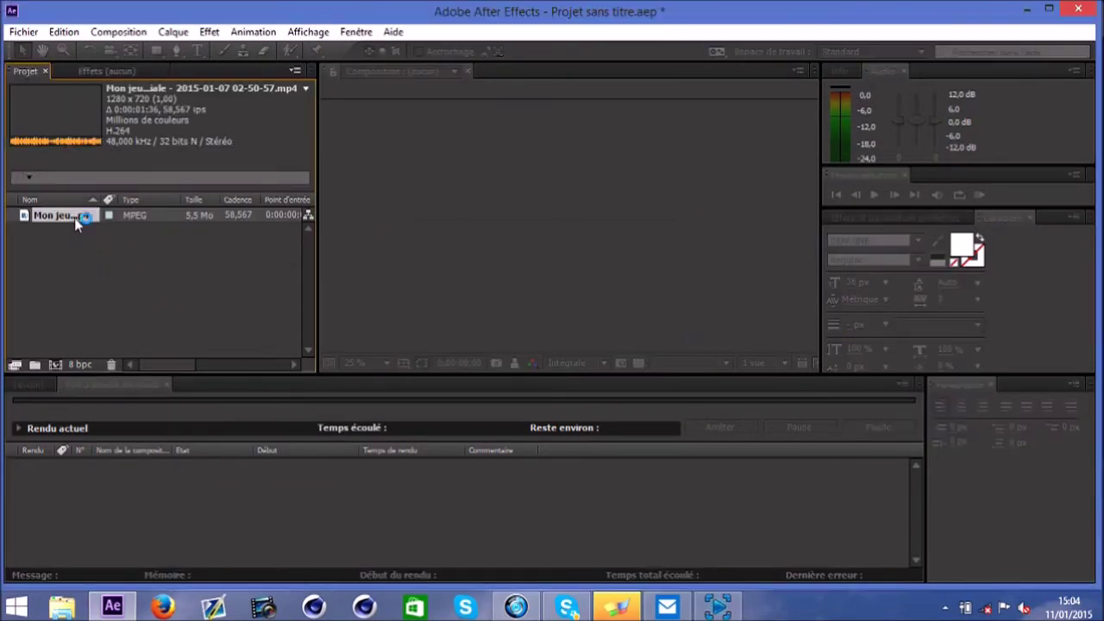
- Create a composition from the imported clip and add a muted duplicate of its layer
{"action": "left_click_drag", "start_coordinate": [76, 220], "coordinate": [63, 367]}
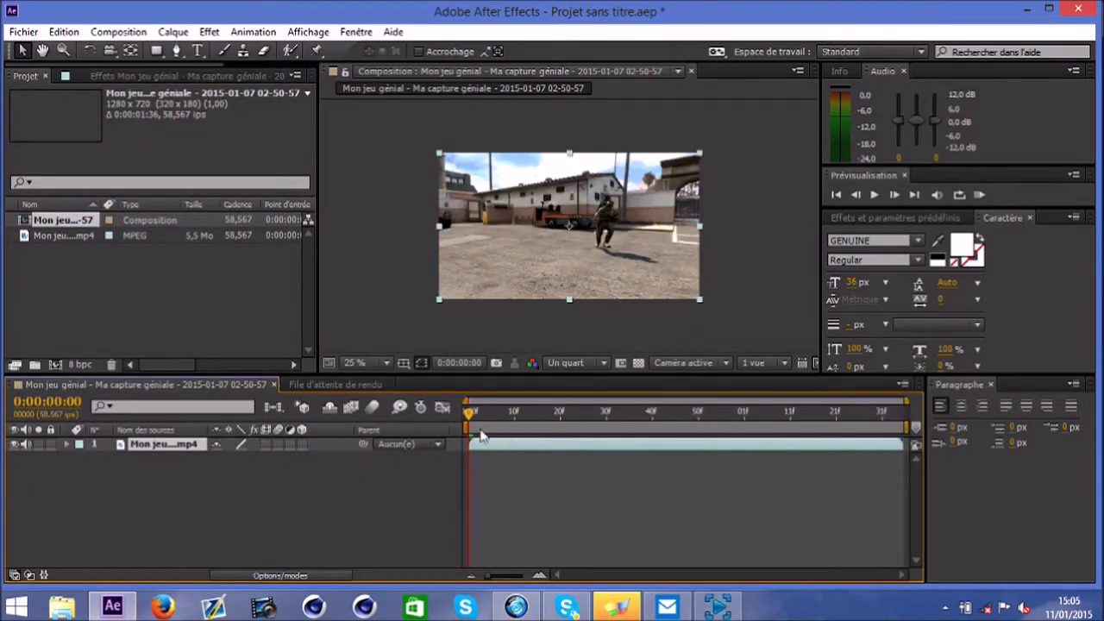
{"action": "left_click", "coordinate": [380, 364]}
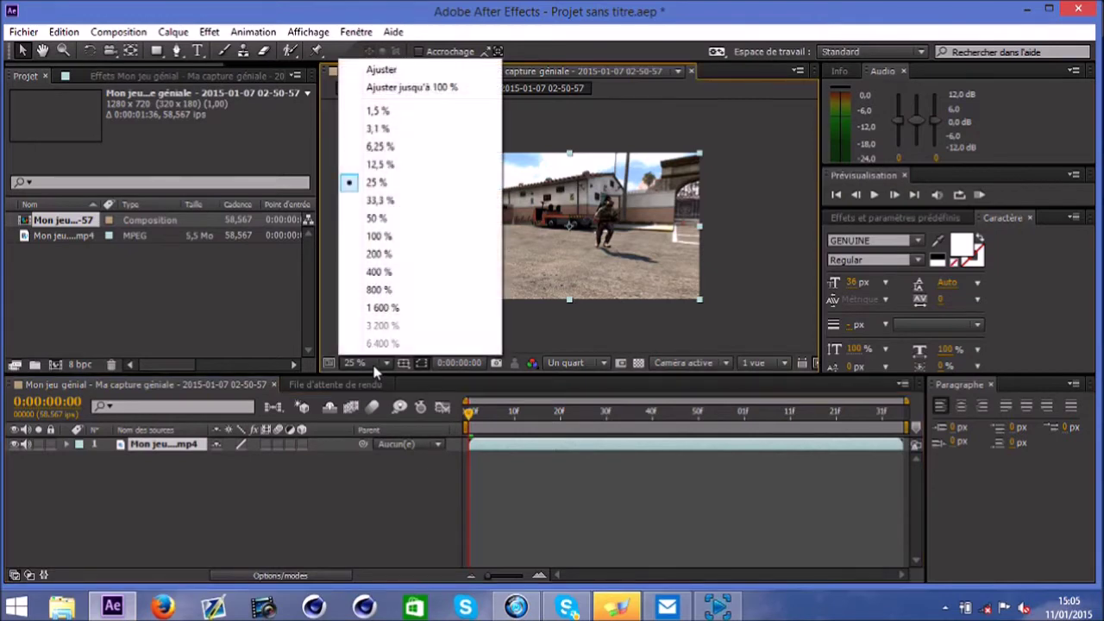
{"action": "left_click", "coordinate": [385, 202]}
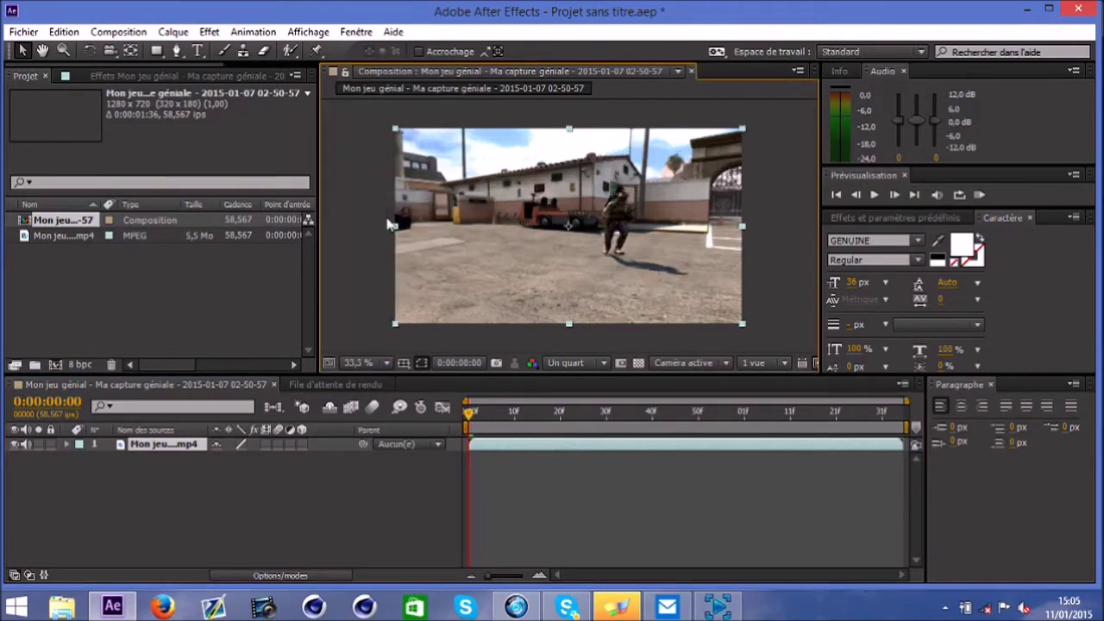
{"action": "left_click_drag", "start_coordinate": [470, 418], "coordinate": [468, 420]}
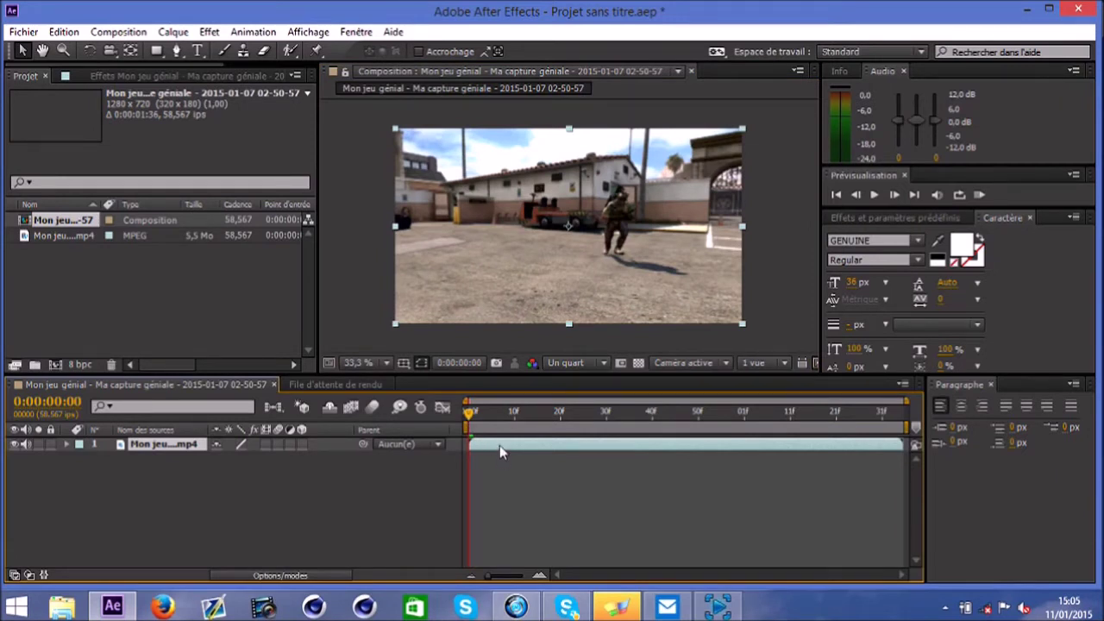
{"action": "key", "text": "ctrl+d"}
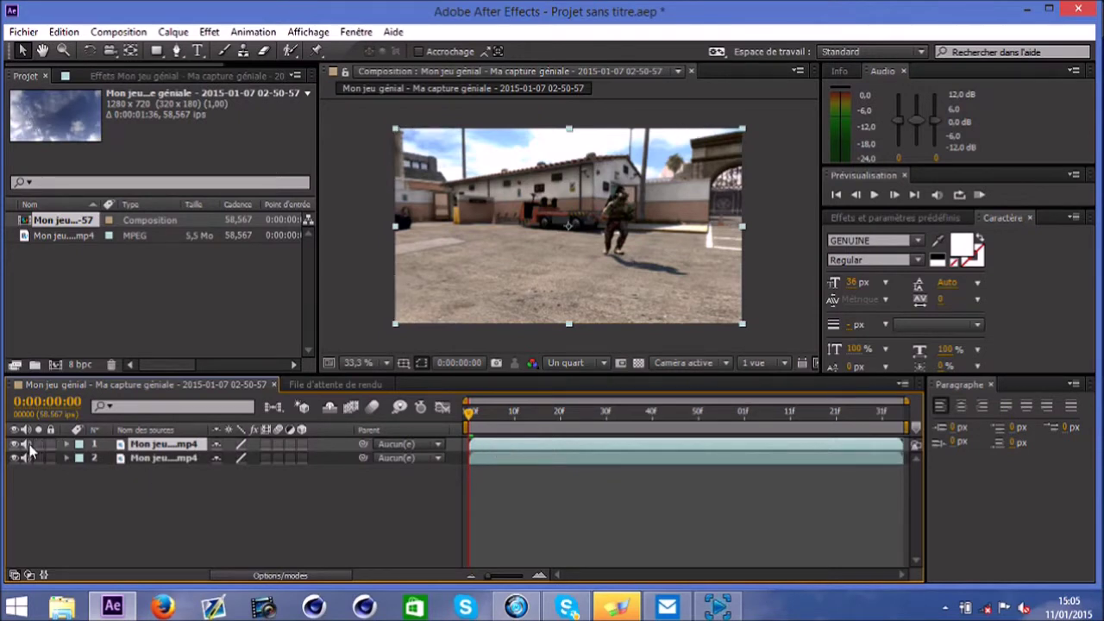
- Draw a closed Pen tool mask around the soldier on the upper layer at the first frame
{"action": "left_click", "coordinate": [177, 52]}
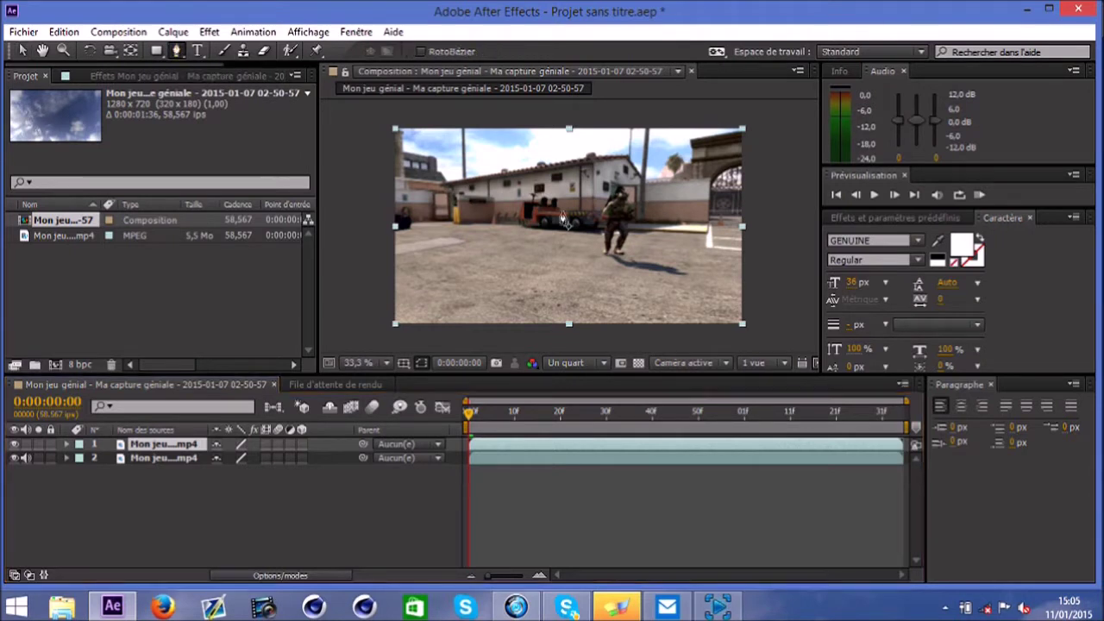
{"action": "left_click", "coordinate": [601, 254]}
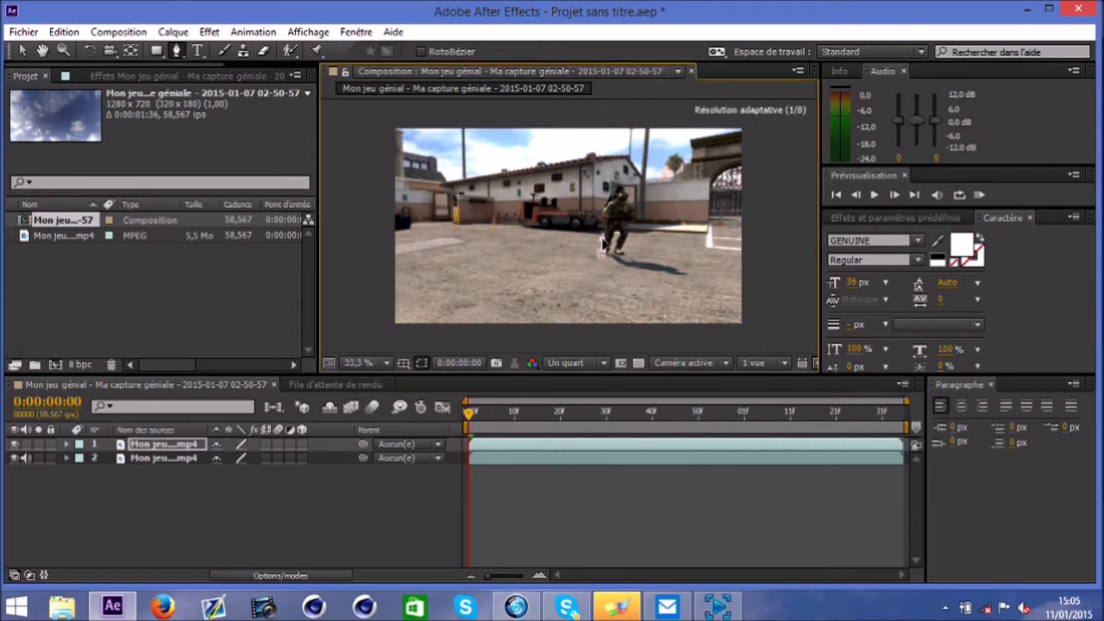
{"action": "left_click", "coordinate": [604, 228]}
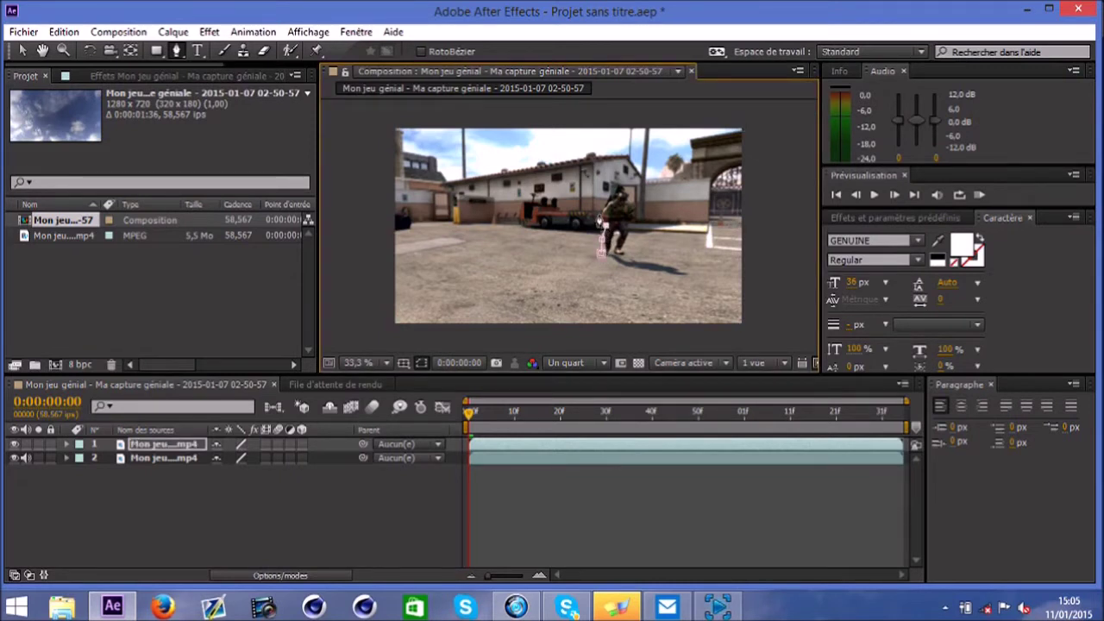
{"action": "left_click", "coordinate": [609, 200]}
{"action": "left_click", "coordinate": [619, 186]}
{"action": "left_click", "coordinate": [630, 196]}
{"action": "left_click", "coordinate": [629, 207]}
{"action": "left_click", "coordinate": [634, 224]}
{"action": "left_click", "coordinate": [629, 240]}
{"action": "left_click", "coordinate": [622, 256]}
{"action": "left_click", "coordinate": [603, 257]}
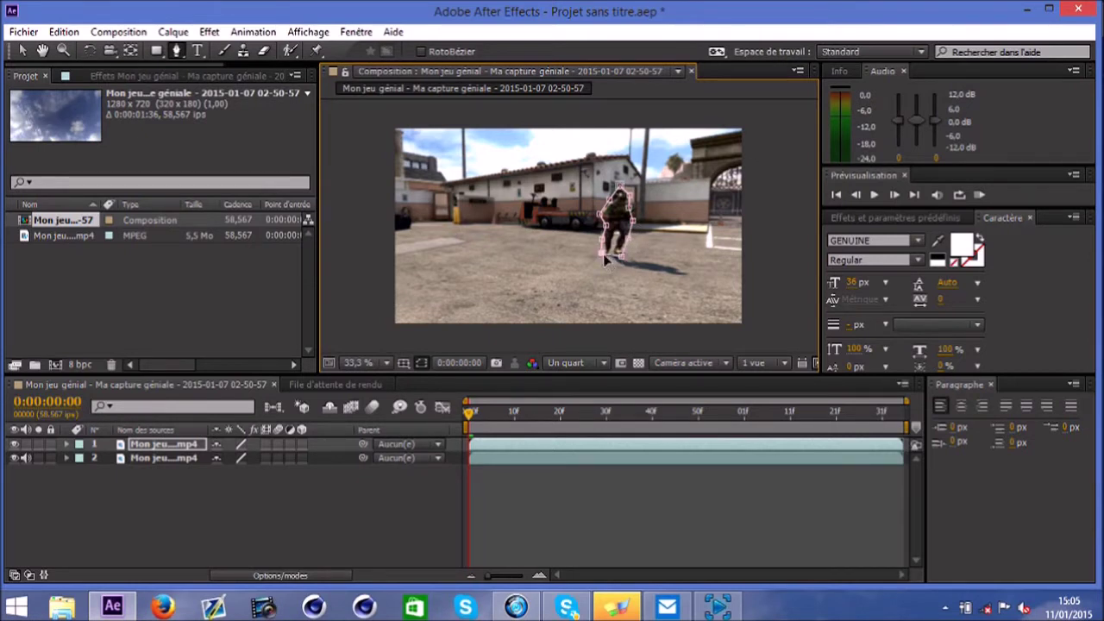
- Reveal Masque 1's properties on the upper layer and enable keyframing of its mask path at 0:00:00:00
{"action": "left_click", "coordinate": [67, 444]}
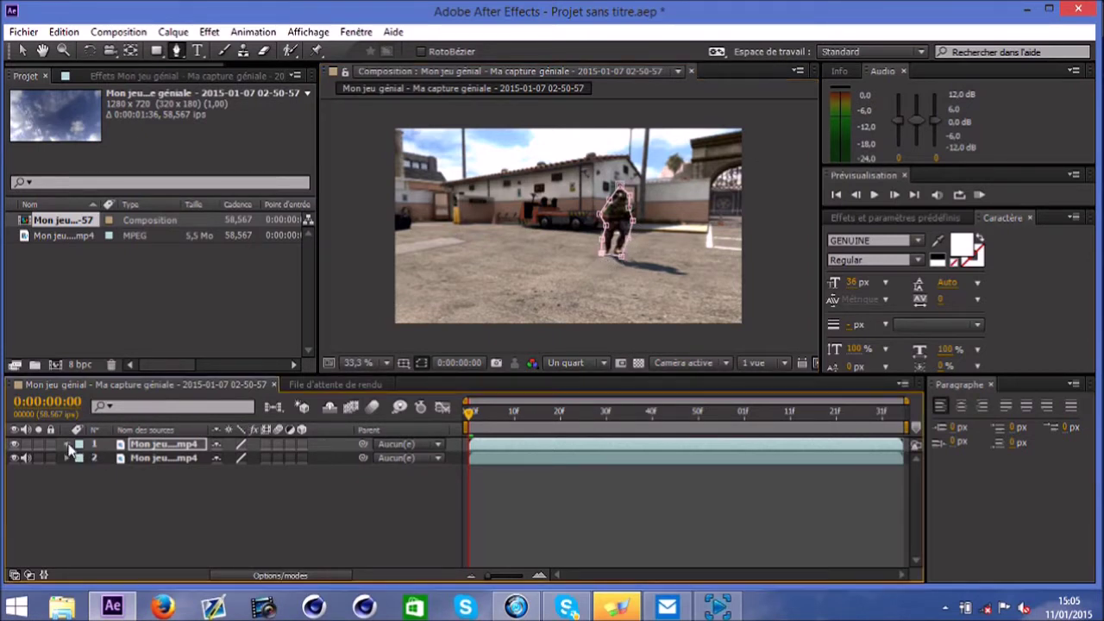
{"action": "left_click", "coordinate": [67, 444]}
{"action": "left_click", "coordinate": [67, 444]}
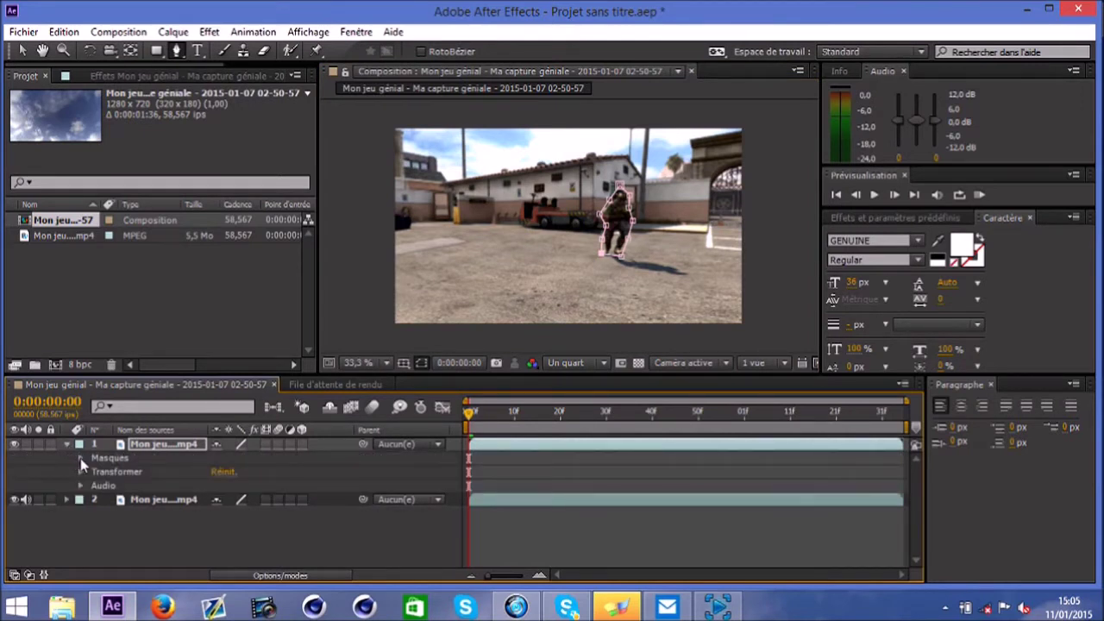
{"action": "left_click", "coordinate": [80, 458]}
{"action": "left_click", "coordinate": [94, 472]}
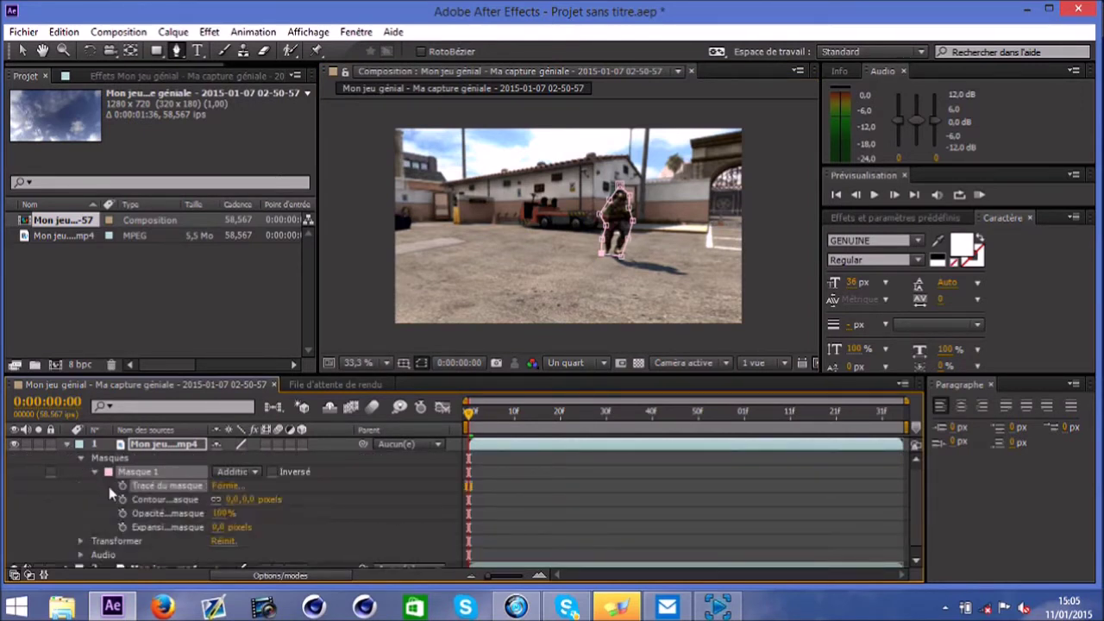
{"action": "left_click", "coordinate": [123, 487]}
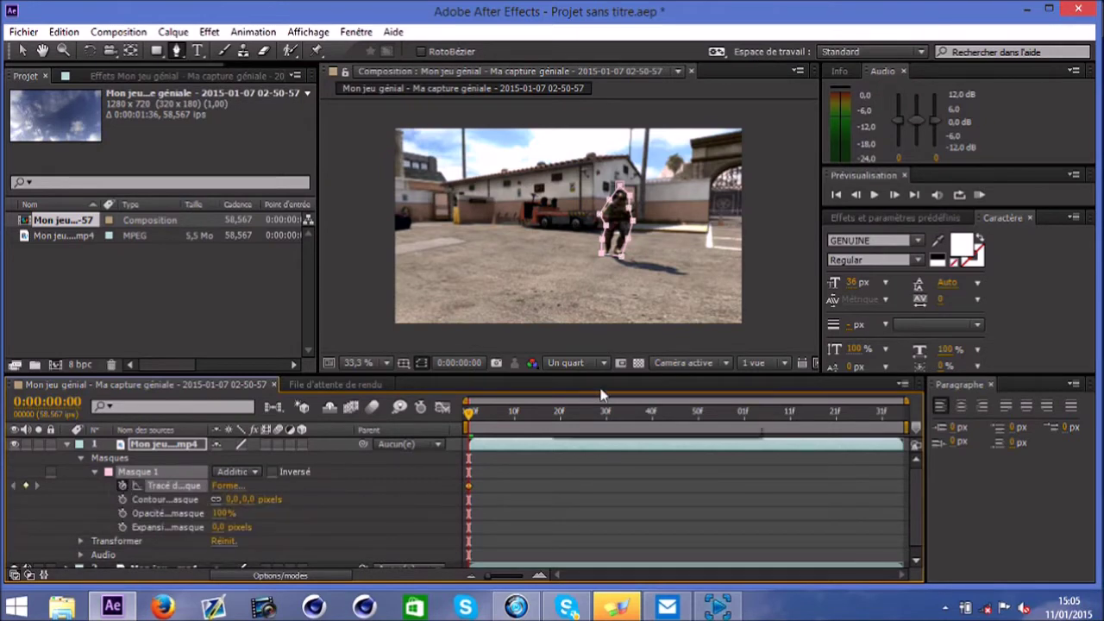
- Go to 0:00:00:12 and move the mask's lower points to follow the soldier's legs, keyframing the path
{"action": "left_click", "coordinate": [895, 195]}
{"action": "left_click", "coordinate": [895, 195]}
{"action": "left_click", "coordinate": [895, 195]}
{"action": "left_click", "coordinate": [895, 195]}
{"action": "left_click", "coordinate": [895, 194]}
{"action": "left_click", "coordinate": [895, 194]}
{"action": "left_click", "coordinate": [895, 195]}
{"action": "left_click", "coordinate": [894, 195]}
{"action": "left_click", "coordinate": [895, 195]}
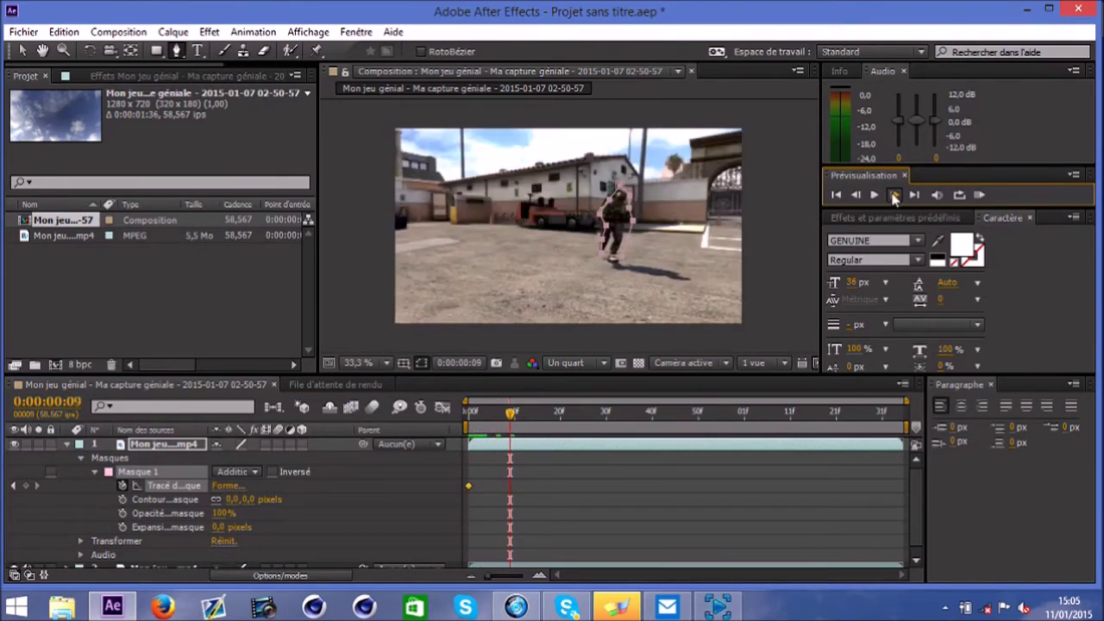
{"action": "left_click", "coordinate": [895, 195]}
{"action": "left_click", "coordinate": [894, 195]}
{"action": "left_click", "coordinate": [895, 195]}
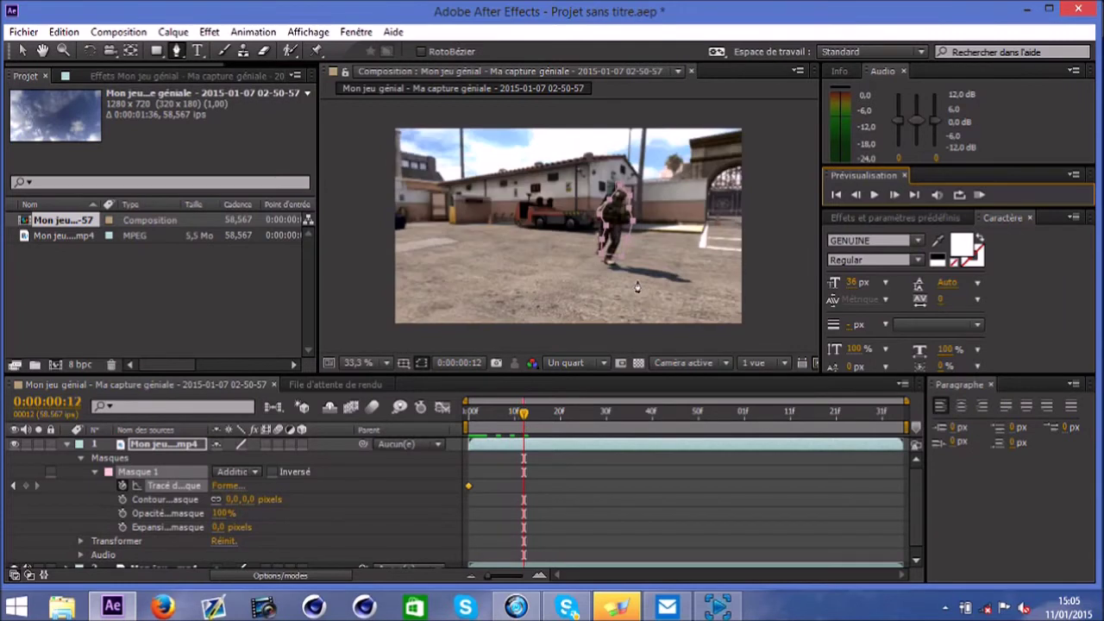
{"action": "left_click_drag", "start_coordinate": [617, 264], "coordinate": [614, 268]}
{"action": "key", "text": "ctrl+z"}
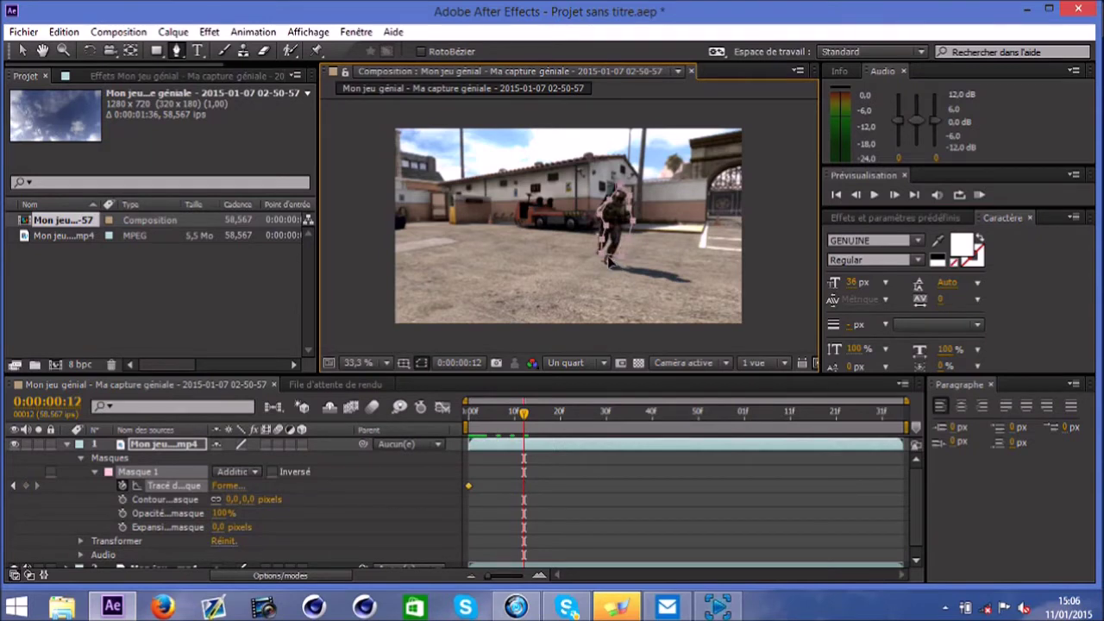
{"action": "left_click_drag", "start_coordinate": [610, 262], "coordinate": [595, 253]}
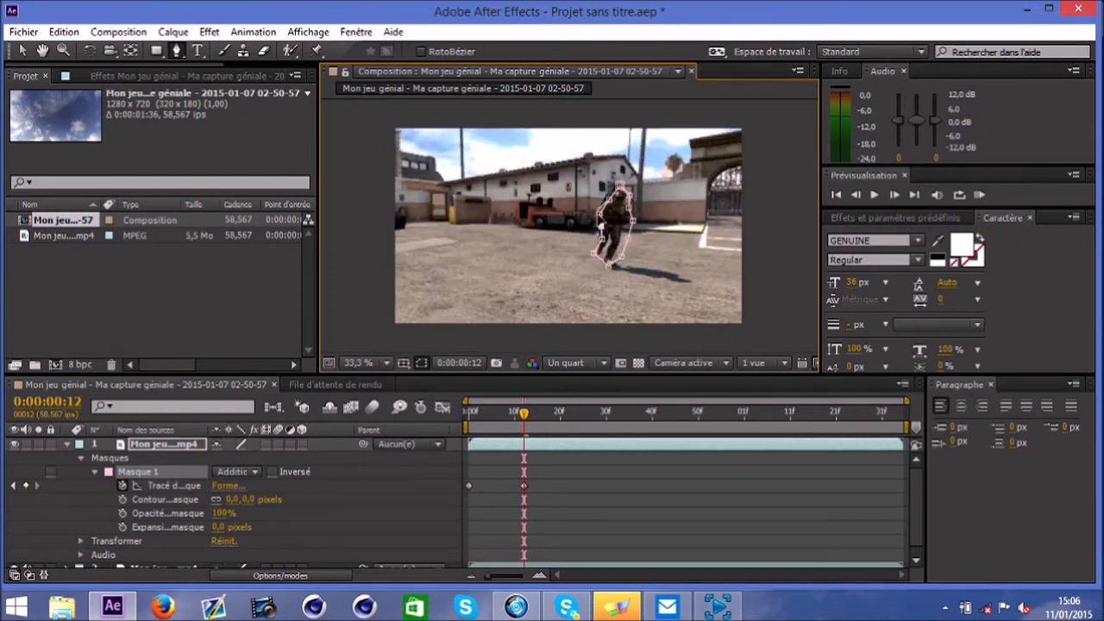
- Go to 0:00:00:17 and reshape the mask path to fit the soldier's head, back and feet
{"action": "left_click", "coordinate": [895, 196]}
{"action": "left_click", "coordinate": [896, 195]}
{"action": "left_click", "coordinate": [895, 196]}
{"action": "left_click", "coordinate": [896, 196]}
{"action": "left_click", "coordinate": [895, 196]}
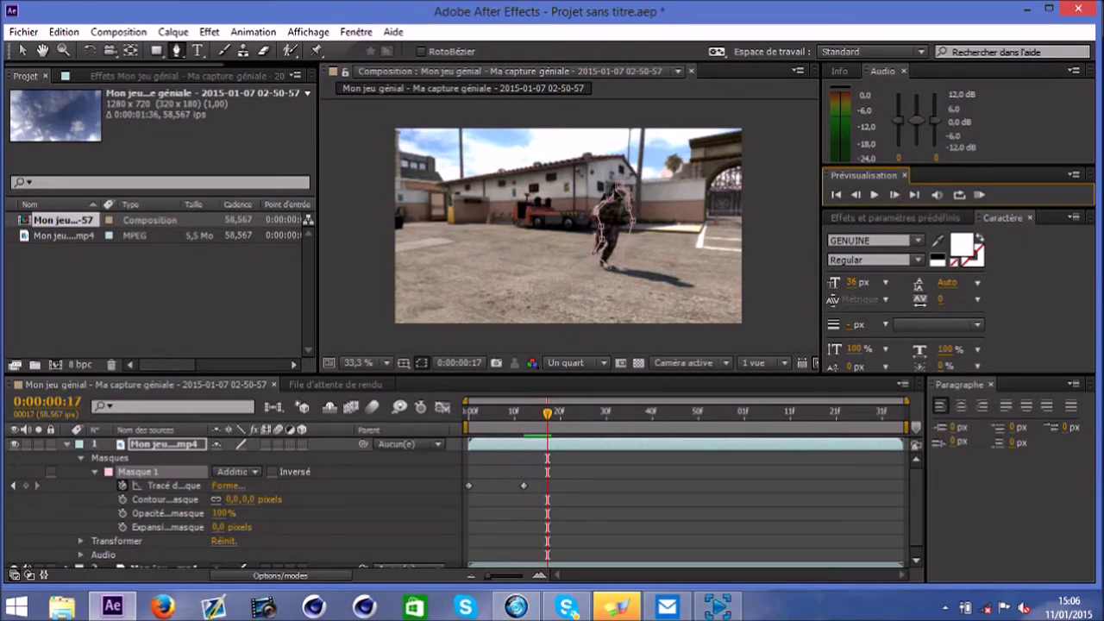
{"action": "left_click_drag", "start_coordinate": [618, 187], "coordinate": [603, 198]}
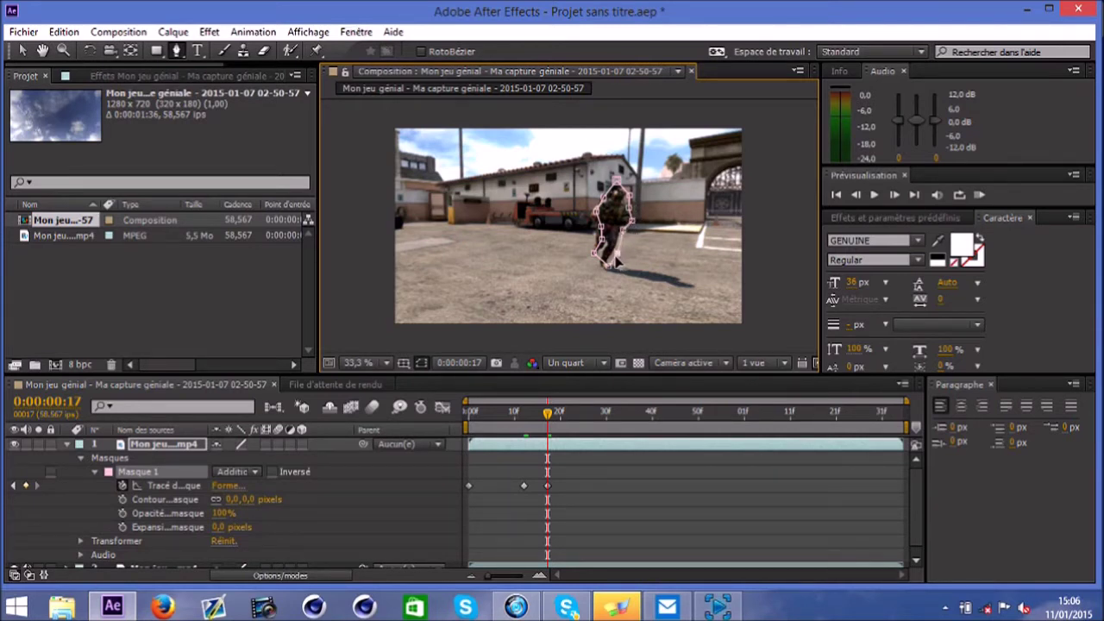
{"action": "left_click_drag", "start_coordinate": [595, 257], "coordinate": [589, 250]}
- Go to 0:00:00:24 and move the mask points back onto the soldier's outline
{"action": "left_click", "coordinate": [894, 195]}
{"action": "left_click", "coordinate": [895, 195]}
{"action": "left_click", "coordinate": [895, 195]}
{"action": "left_click", "coordinate": [895, 195]}
{"action": "left_click", "coordinate": [894, 195]}
{"action": "left_click", "coordinate": [895, 195]}
{"action": "left_click", "coordinate": [895, 195]}
{"action": "left_click_drag", "start_coordinate": [618, 186], "coordinate": [583, 213]}
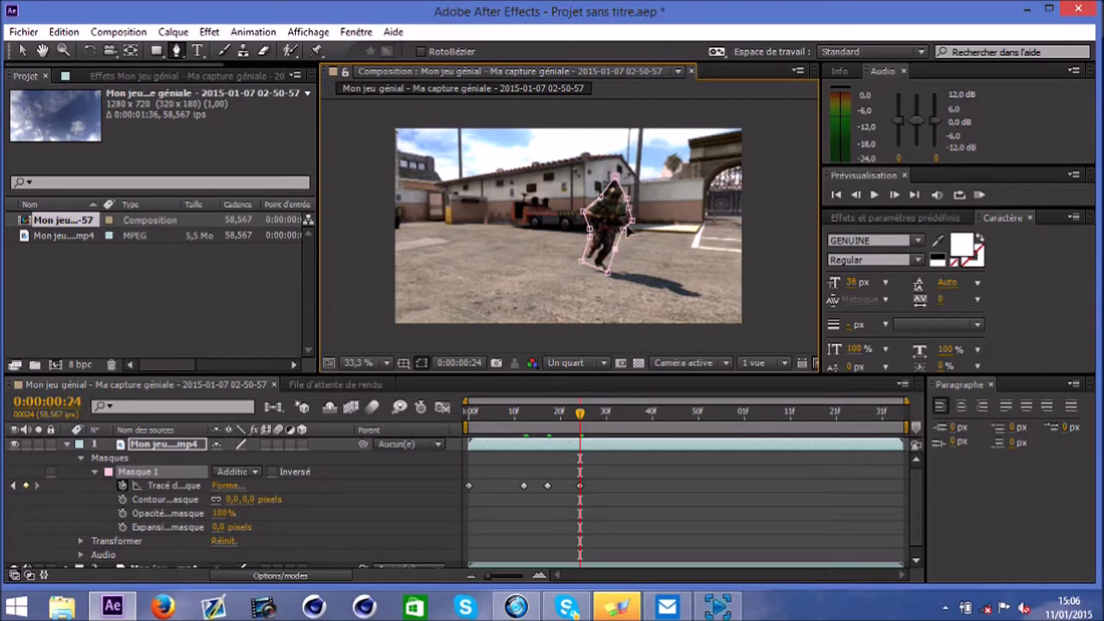
- Go to 0:00:00:32 and adjust the mask path around the soldier's head, shoulder and feet
{"action": "left_click", "coordinate": [894, 195]}
{"action": "left_click", "coordinate": [894, 195]}
{"action": "left_click", "coordinate": [894, 198]}
{"action": "left_click", "coordinate": [894, 197]}
{"action": "left_click", "coordinate": [894, 198]}
{"action": "left_click", "coordinate": [894, 198]}
{"action": "left_click", "coordinate": [894, 198]}
{"action": "left_click", "coordinate": [894, 197]}
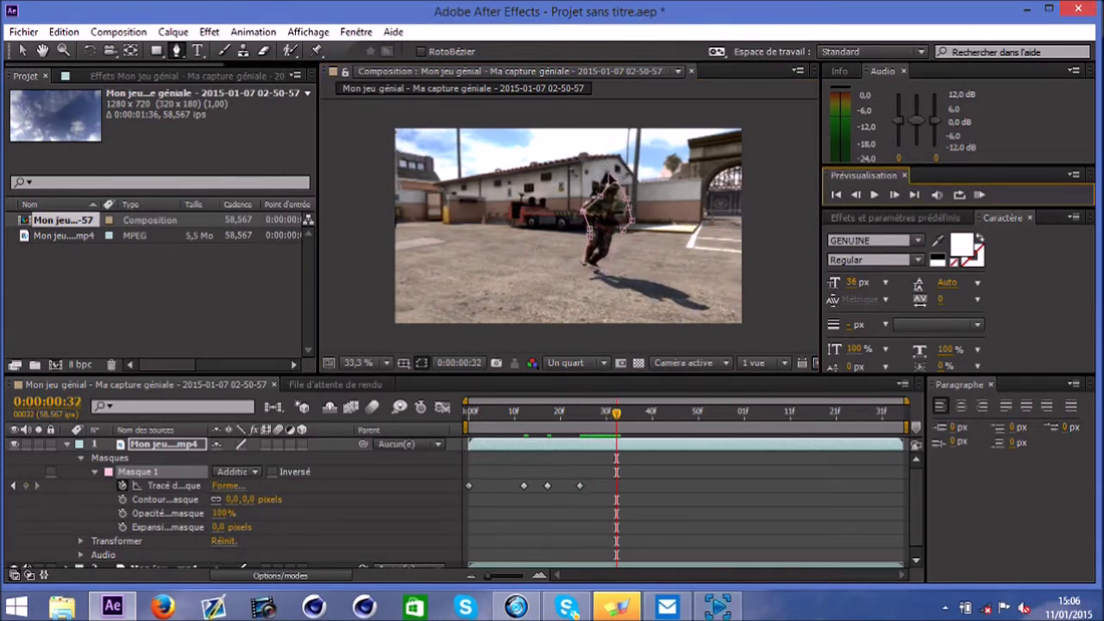
{"action": "left_click_drag", "start_coordinate": [611, 178], "coordinate": [591, 197]}
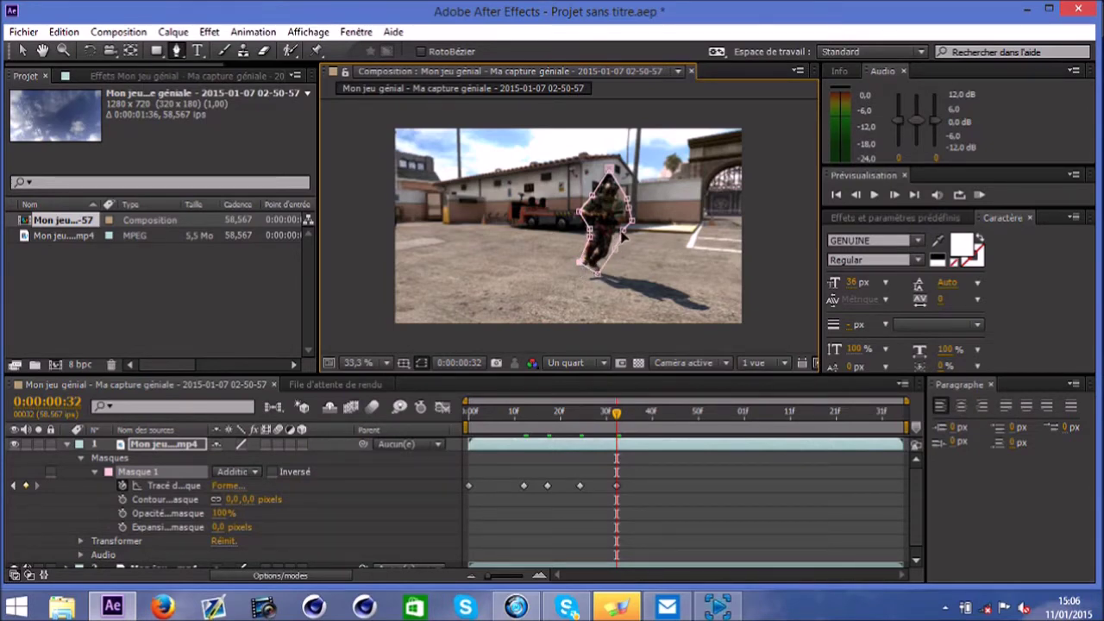
- Go to 0:00:00:40 and refit the mask path to the soldier from the head down to the feet
{"action": "left_click", "coordinate": [895, 196]}
{"action": "left_click", "coordinate": [895, 196]}
{"action": "left_click", "coordinate": [895, 196]}
{"action": "left_click", "coordinate": [895, 196]}
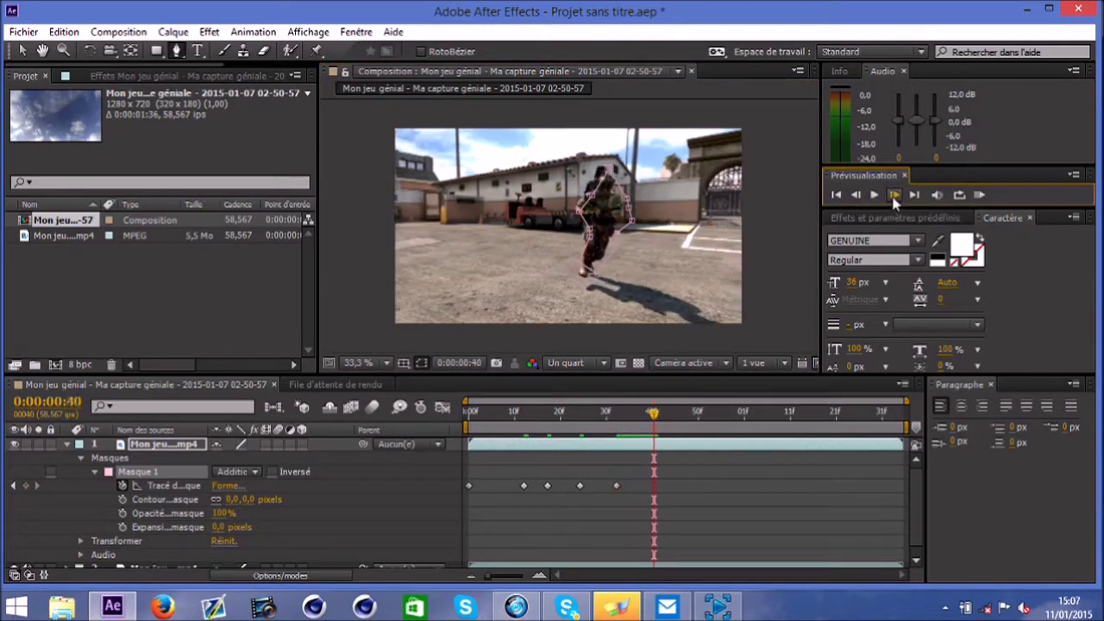
{"action": "left_click_drag", "start_coordinate": [608, 170], "coordinate": [581, 225]}
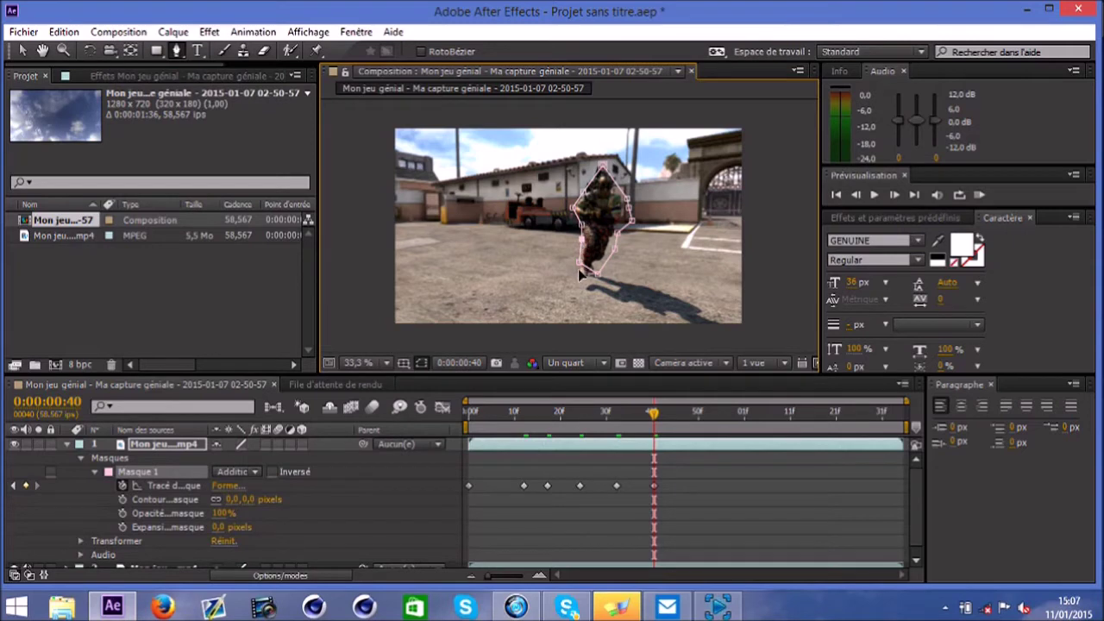
{"action": "left_click_drag", "start_coordinate": [577, 275], "coordinate": [623, 220]}
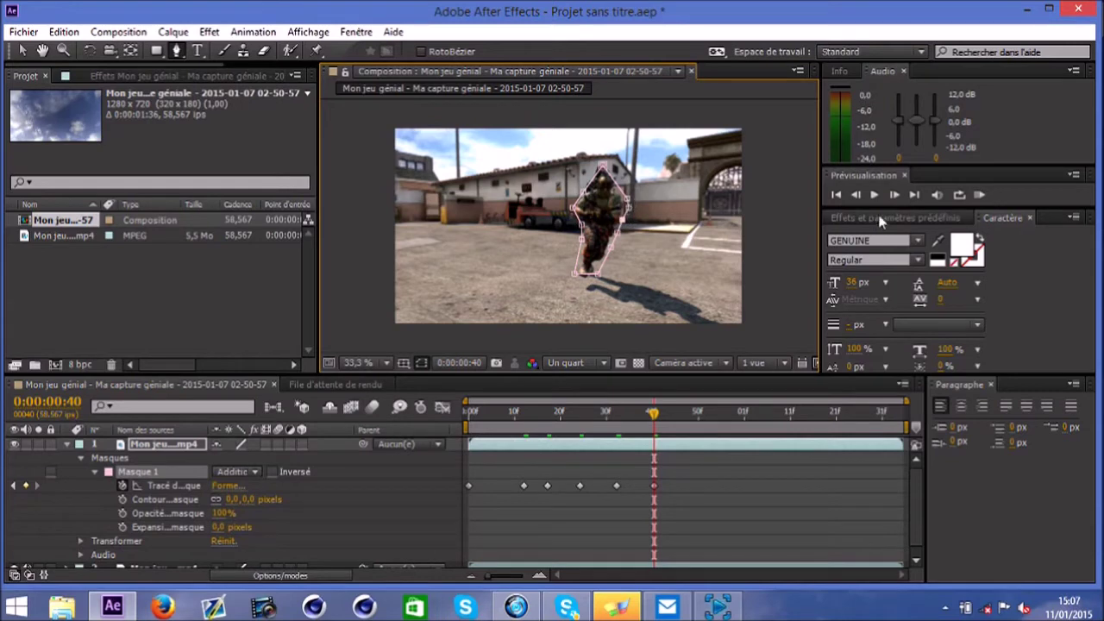
- Go to 0:00:00:49 and stretch the mask path to enclose the larger soldier, including head, sides and feet
{"action": "left_click", "coordinate": [894, 195]}
{"action": "left_click", "coordinate": [894, 195]}
{"action": "left_click", "coordinate": [893, 195]}
{"action": "left_click", "coordinate": [893, 195]}
{"action": "left_click", "coordinate": [894, 195]}
{"action": "left_click", "coordinate": [894, 195]}
{"action": "left_click", "coordinate": [893, 195]}
{"action": "left_click", "coordinate": [894, 195]}
{"action": "left_click", "coordinate": [894, 195]}
{"action": "left_click_drag", "start_coordinate": [601, 167], "coordinate": [623, 208]}
{"action": "left_click_drag", "start_coordinate": [600, 282], "coordinate": [573, 295]}
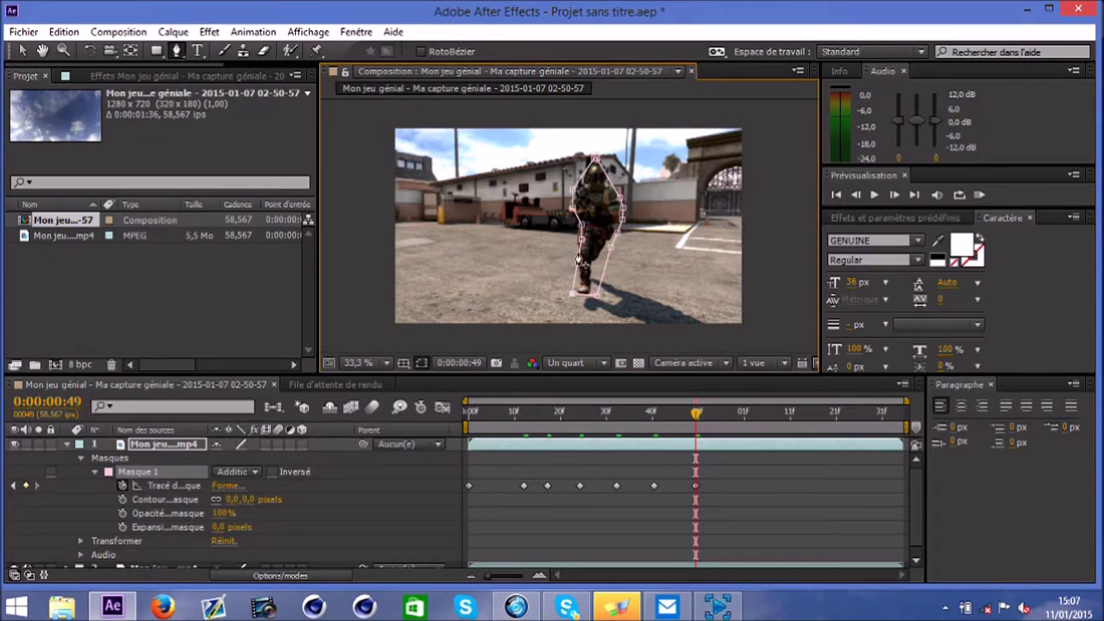
{"action": "left_click_drag", "start_coordinate": [581, 225], "coordinate": [572, 226]}
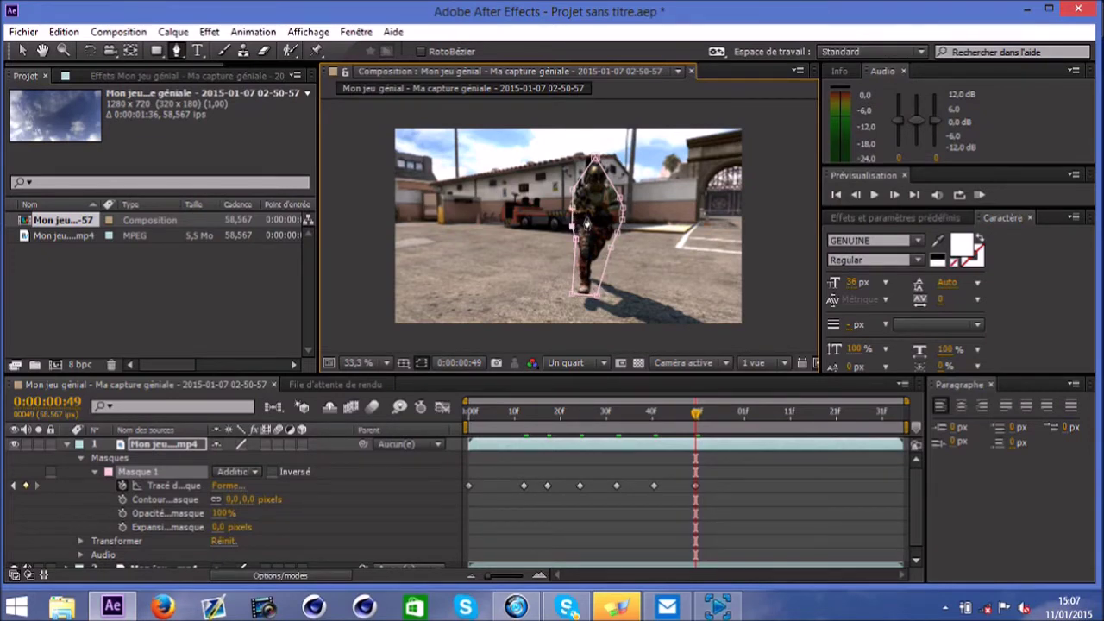
- Go to 0:00:00:56 and refit the mask path around the soldier's head, sides, legs and feet
{"action": "left_click", "coordinate": [894, 195]}
{"action": "left_click", "coordinate": [895, 195]}
{"action": "left_click", "coordinate": [895, 195]}
{"action": "left_click", "coordinate": [894, 195]}
{"action": "left_click", "coordinate": [895, 195]}
{"action": "left_click_drag", "start_coordinate": [595, 157], "coordinate": [586, 141]}
{"action": "left_click_drag", "start_coordinate": [620, 199], "coordinate": [622, 199]}
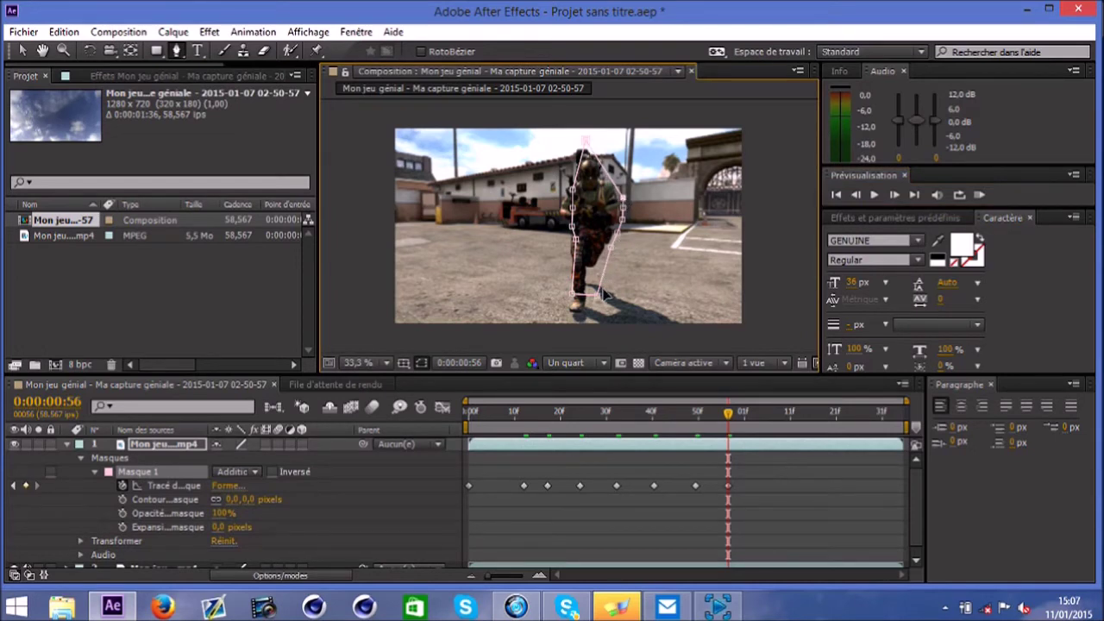
{"action": "left_click_drag", "start_coordinate": [601, 284], "coordinate": [572, 318]}
{"action": "left_click", "coordinate": [582, 241]}
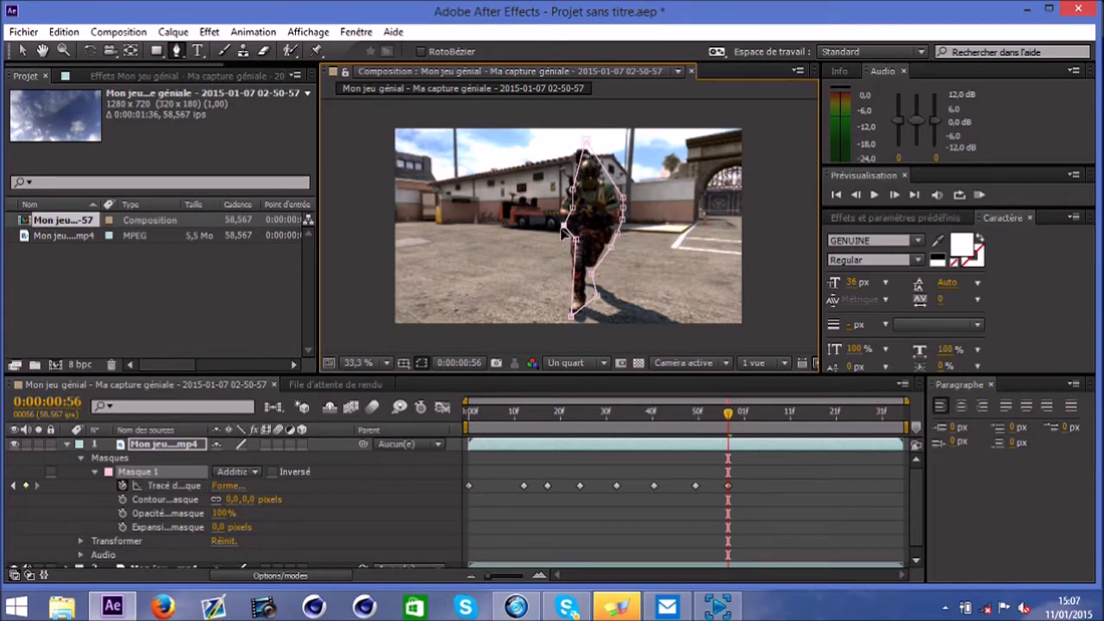
{"action": "left_click_drag", "start_coordinate": [573, 209], "coordinate": [552, 207]}
- Go to 0:00:01:06 and reshape the mask path to follow the soldier's head, arm, raised leg and front foot
{"action": "left_click", "coordinate": [894, 195]}
{"action": "left_click", "coordinate": [892, 199]}
{"action": "left_click", "coordinate": [892, 199]}
{"action": "left_click", "coordinate": [893, 199]}
{"action": "left_click", "coordinate": [892, 198]}
{"action": "left_click", "coordinate": [892, 199]}
{"action": "left_click", "coordinate": [892, 199]}
{"action": "left_click", "coordinate": [893, 198]}
{"action": "left_click", "coordinate": [893, 198]}
{"action": "left_click_drag", "start_coordinate": [587, 145], "coordinate": [567, 132]}
{"action": "left_click_drag", "start_coordinate": [563, 183], "coordinate": [549, 321]}
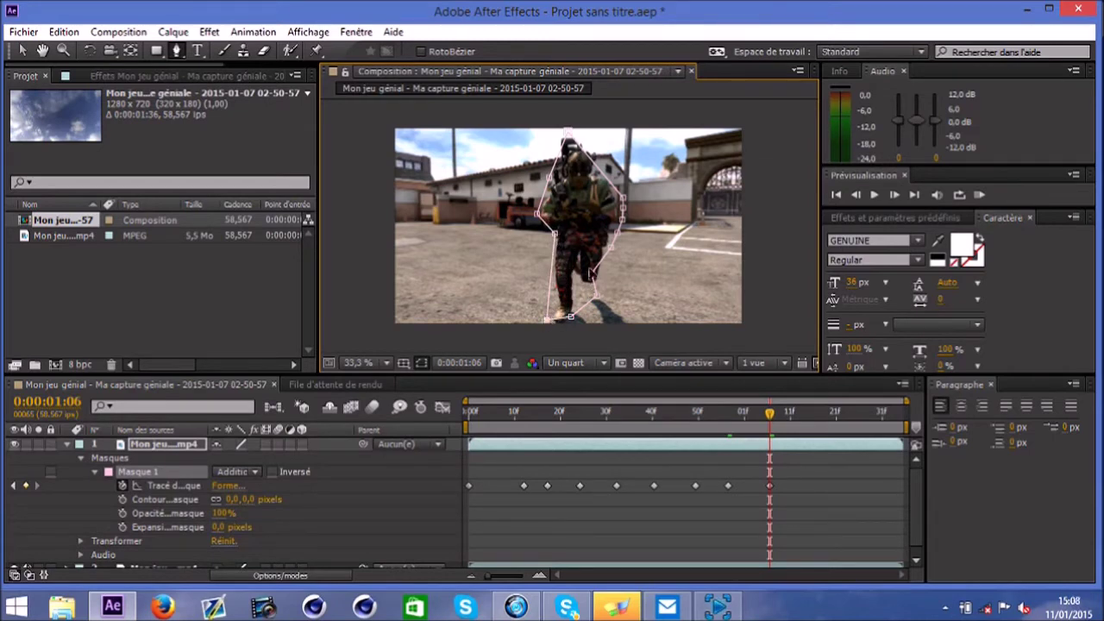
{"action": "left_click_drag", "start_coordinate": [601, 298], "coordinate": [580, 289]}
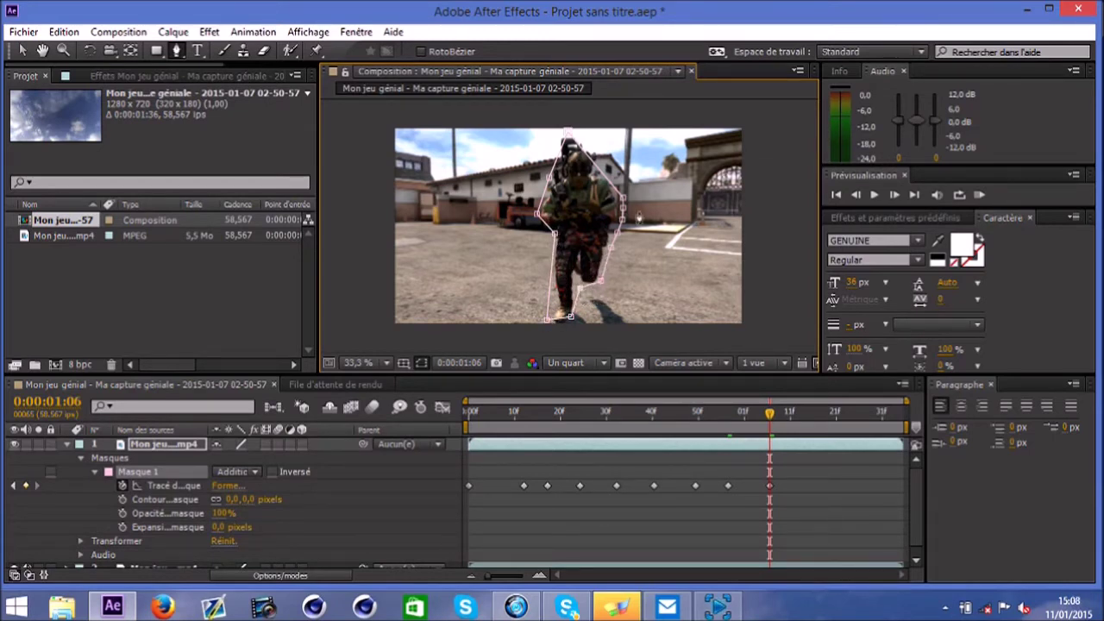
- Go to 0:00:01:15 and move the upper mask points out around the soldier's head and shoulder
{"action": "left_click", "coordinate": [892, 198]}
{"action": "left_click", "coordinate": [892, 198]}
{"action": "left_click", "coordinate": [892, 199]}
{"action": "left_click", "coordinate": [892, 199]}
{"action": "left_click", "coordinate": [892, 198]}
{"action": "left_click", "coordinate": [893, 198]}
{"action": "left_click", "coordinate": [893, 198]}
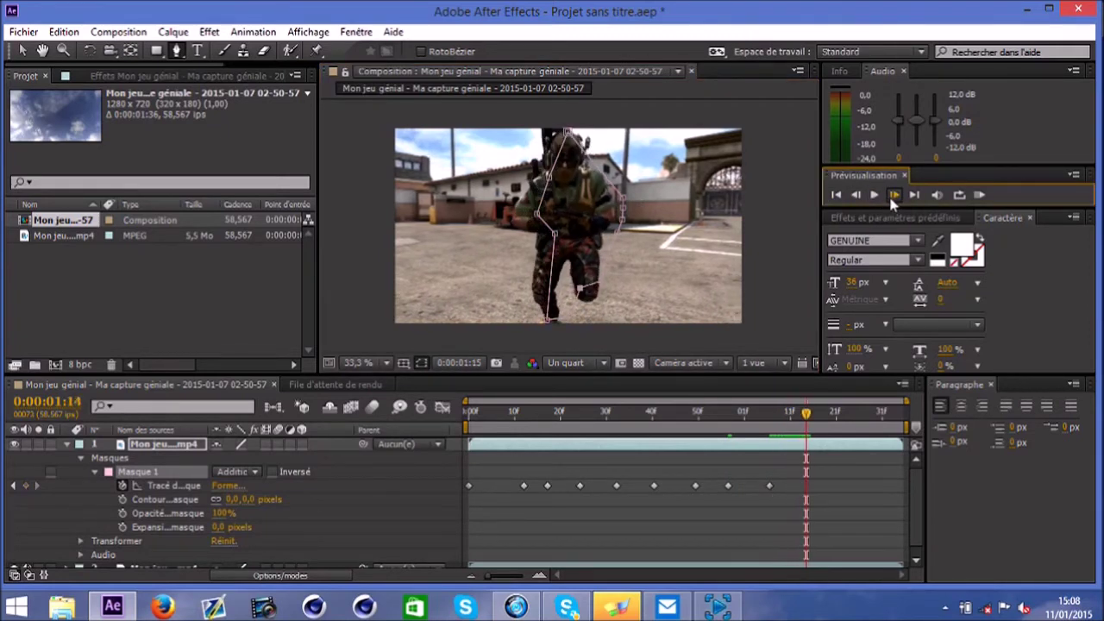
{"action": "left_click", "coordinate": [892, 199]}
{"action": "left_click_drag", "start_coordinate": [568, 132], "coordinate": [559, 124]}
{"action": "left_click_drag", "start_coordinate": [550, 177], "coordinate": [528, 166]}
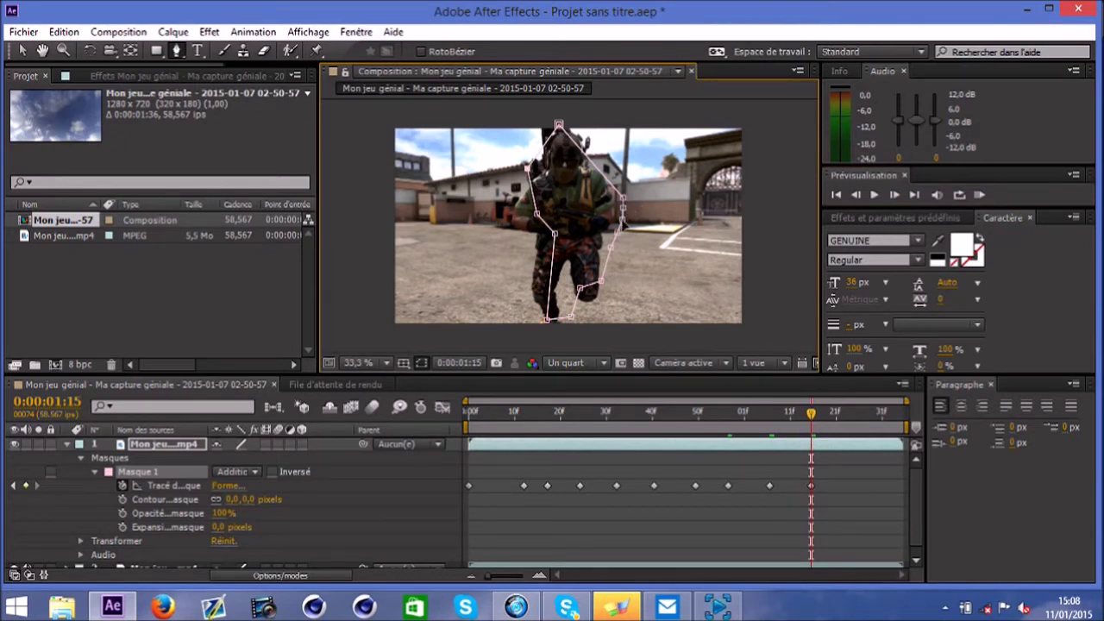
- Reshape the lower mask path at 0:00:01:15 around both legs, with a notch between them, and widen it around the elbow
{"action": "left_click_drag", "start_coordinate": [603, 281], "coordinate": [588, 308]}
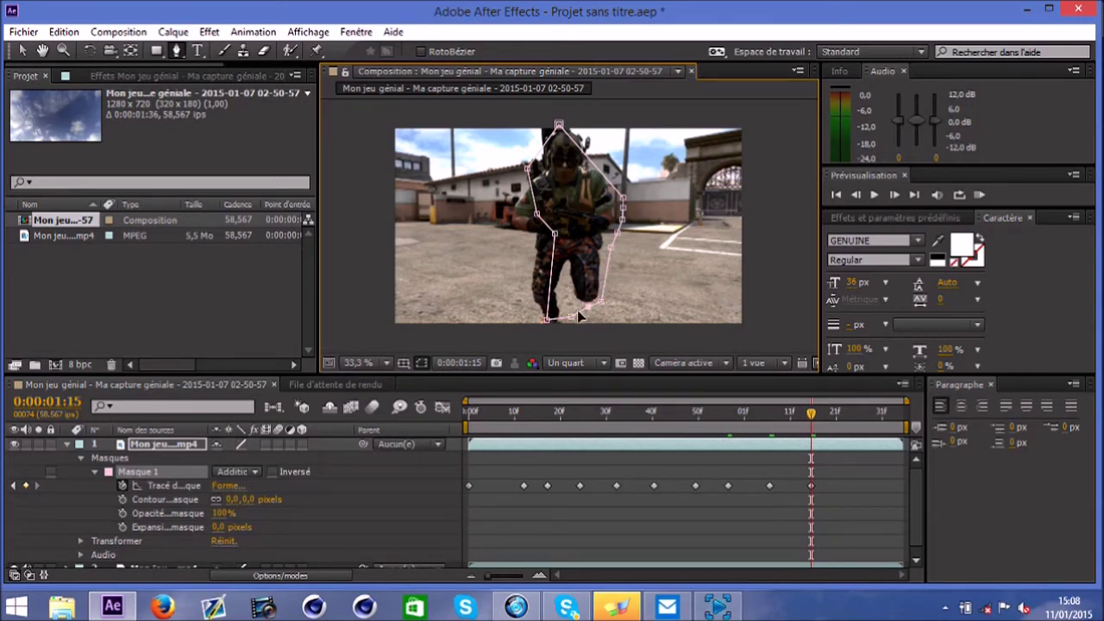
{"action": "left_click_drag", "start_coordinate": [580, 319], "coordinate": [565, 272]}
{"action": "left_click_drag", "start_coordinate": [569, 318], "coordinate": [539, 326]}
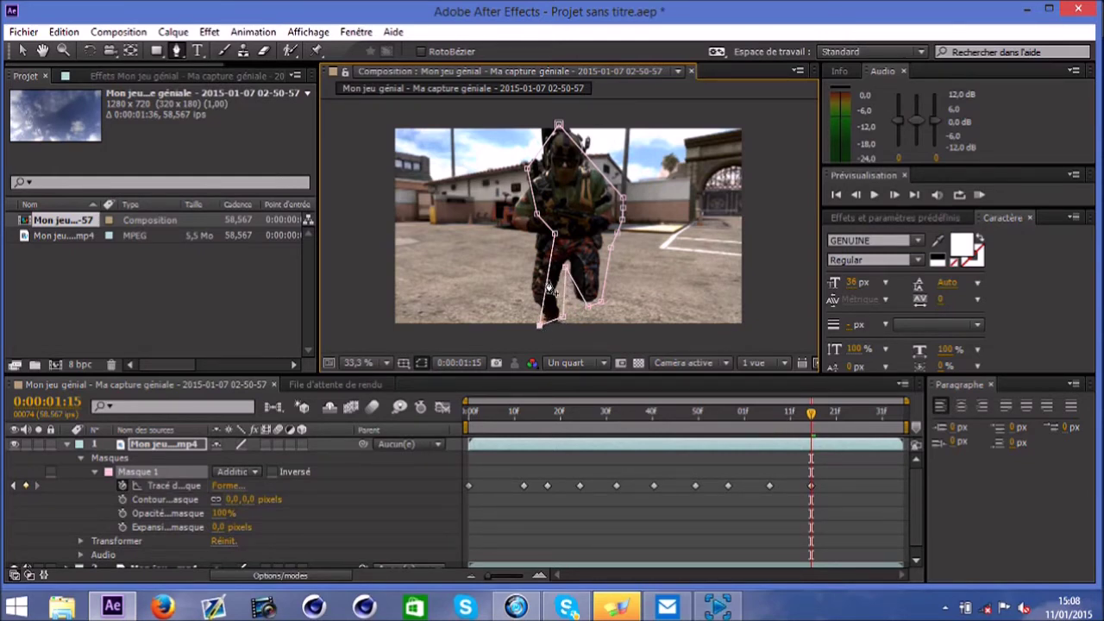
{"action": "left_click_drag", "start_coordinate": [557, 234], "coordinate": [508, 223]}
- Go to 0:00:01:21 and fit the mask path around the soldier's head, shoulder and the arm on the image's right side
{"action": "left_click", "coordinate": [895, 195]}
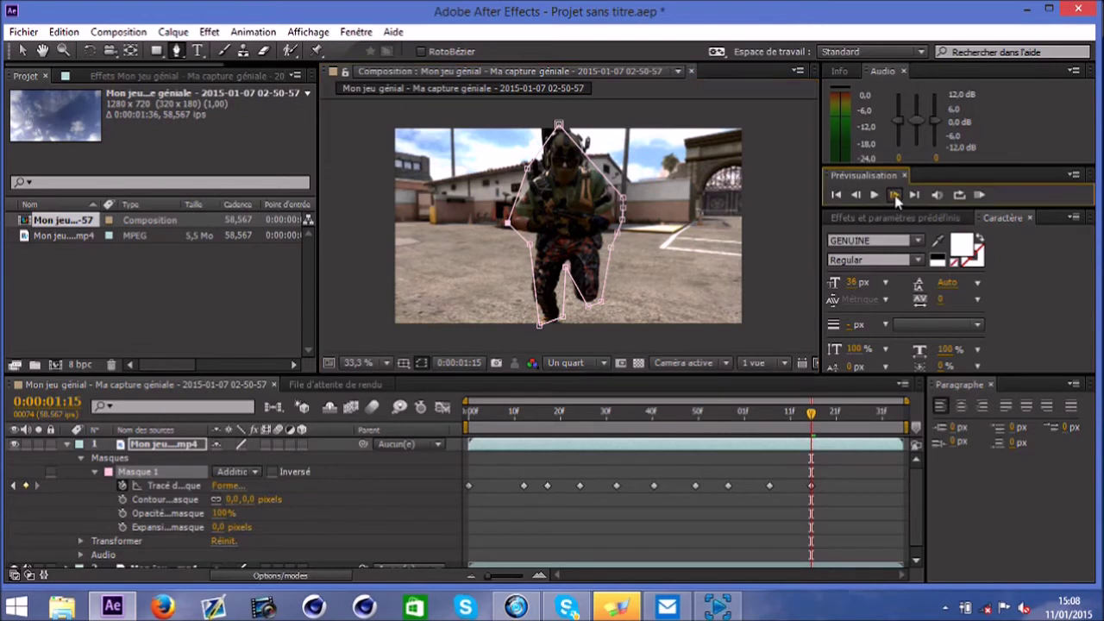
{"action": "left_click", "coordinate": [894, 195]}
{"action": "left_click", "coordinate": [894, 195]}
{"action": "left_click", "coordinate": [894, 195]}
{"action": "left_click", "coordinate": [894, 195]}
{"action": "left_click", "coordinate": [895, 195]}
{"action": "left_click", "coordinate": [895, 195]}
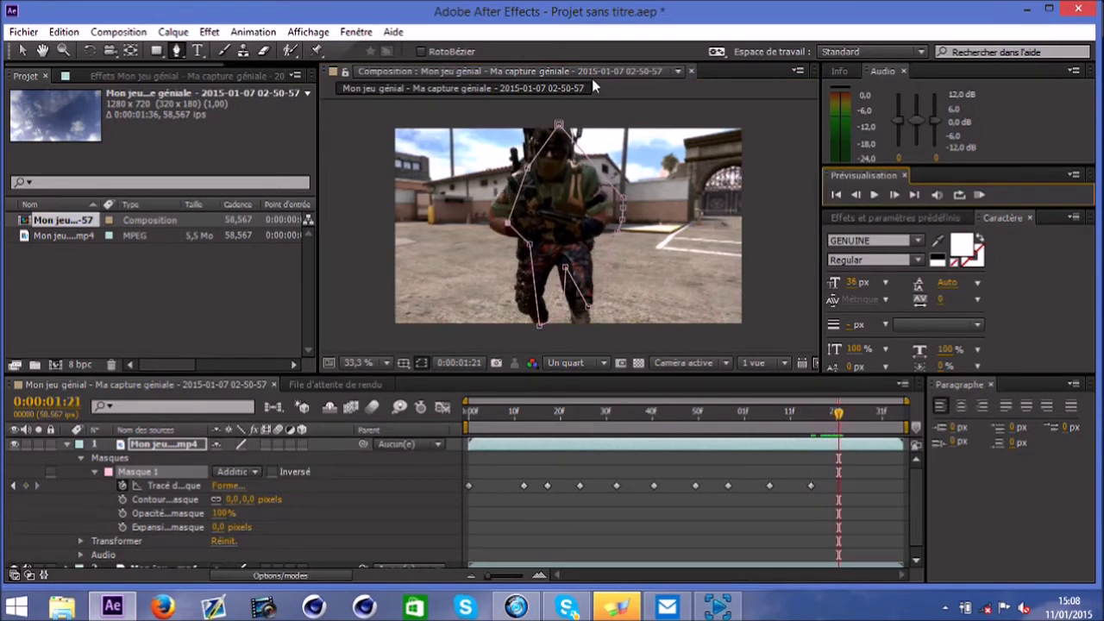
{"action": "left_click_drag", "start_coordinate": [558, 125], "coordinate": [553, 117]}
{"action": "left_click_drag", "start_coordinate": [527, 168], "coordinate": [519, 122]}
{"action": "left_click_drag", "start_coordinate": [624, 198], "coordinate": [587, 128]}
{"action": "left_click_drag", "start_coordinate": [623, 210], "coordinate": [582, 157]}
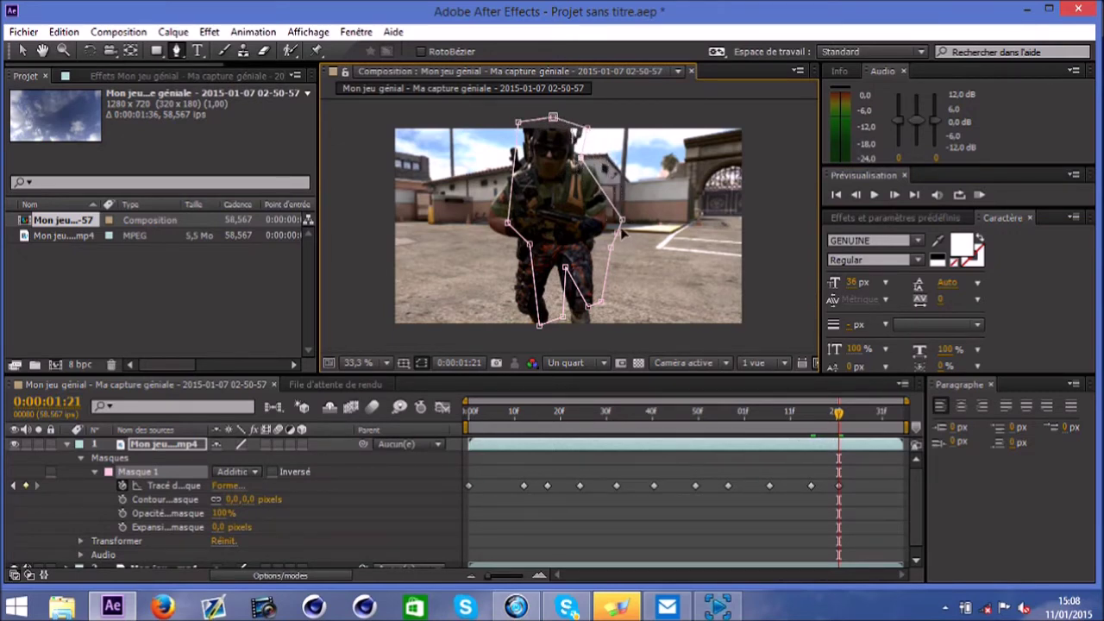
{"action": "left_click_drag", "start_coordinate": [621, 222], "coordinate": [601, 250]}
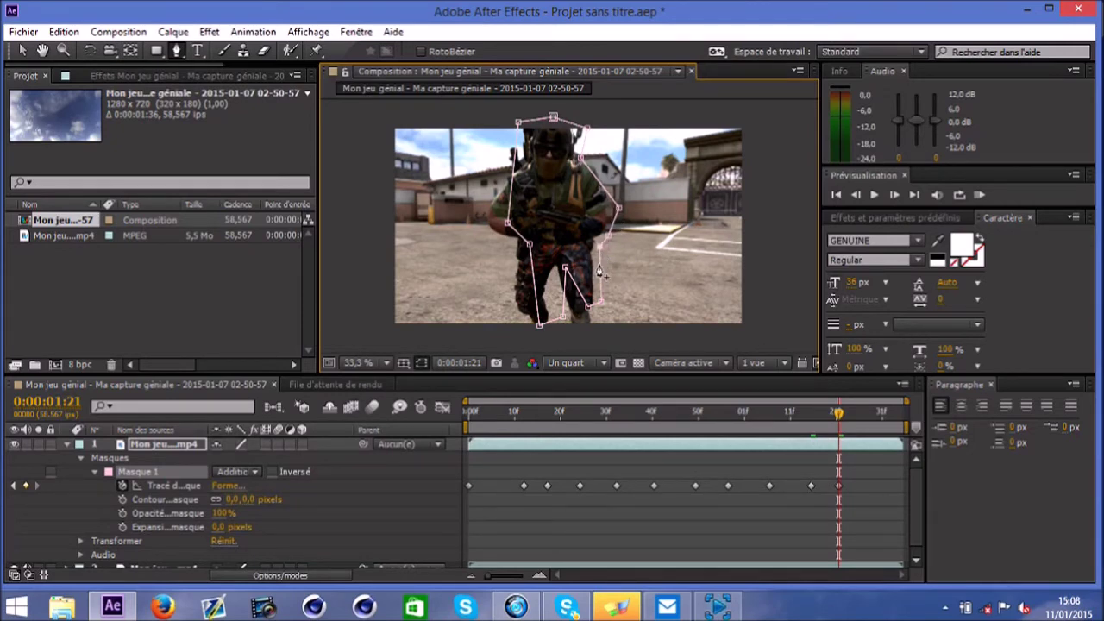
- Fit the mask path at 0:00:01:21 around the soldier's legs and the elbow on the image's left side
{"action": "left_click_drag", "start_coordinate": [591, 312], "coordinate": [570, 323]}
{"action": "left_click_drag", "start_coordinate": [565, 271], "coordinate": [557, 271]}
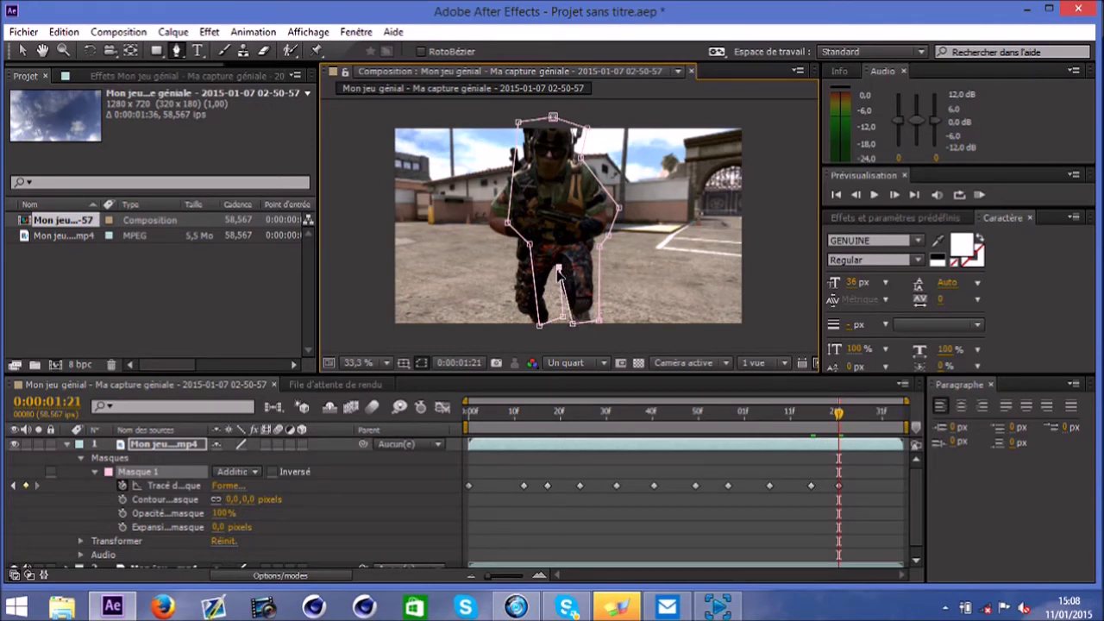
{"action": "left_click_drag", "start_coordinate": [569, 324], "coordinate": [511, 325]}
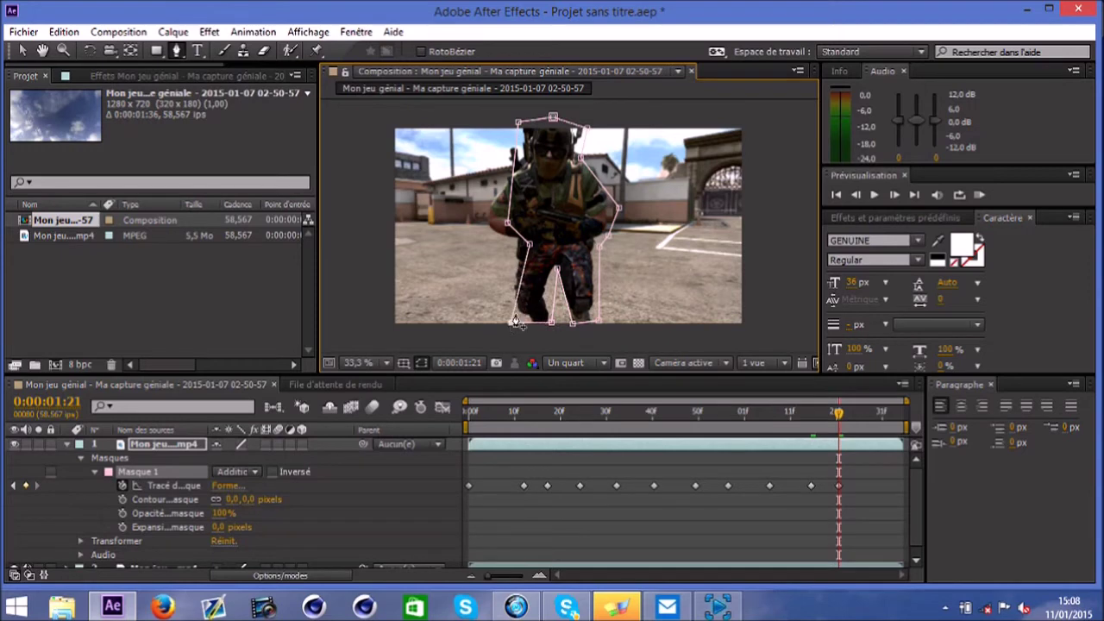
{"action": "left_click_drag", "start_coordinate": [529, 247], "coordinate": [483, 223]}
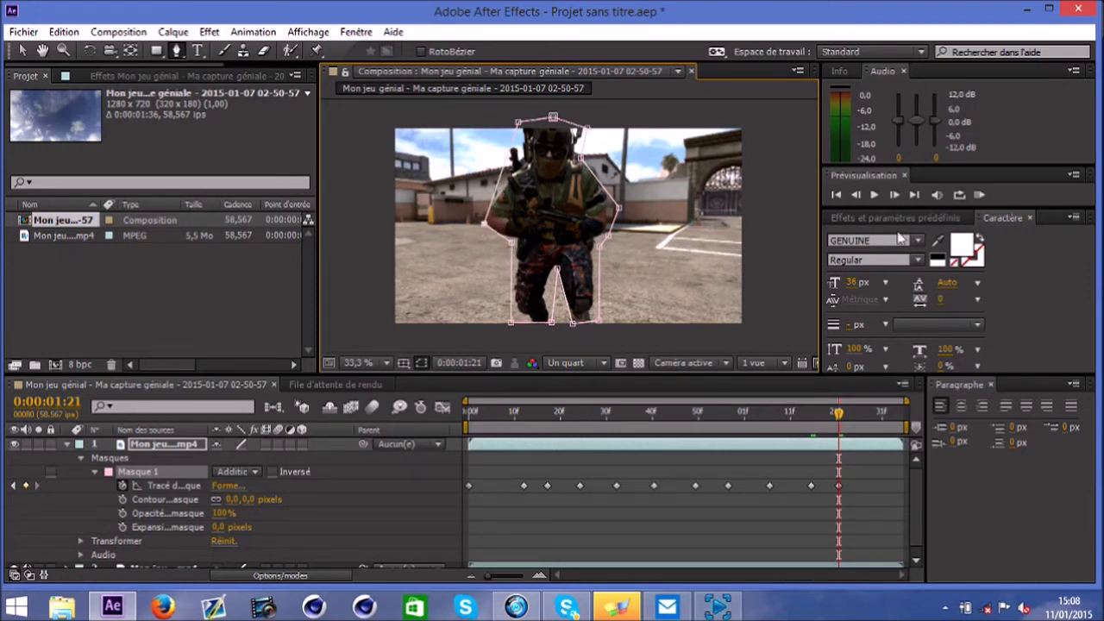
- Go to 0:00:01:27 and move the mask points around the soldier's head and the arm on the image's right side
{"action": "left_click", "coordinate": [896, 196]}
{"action": "left_click", "coordinate": [898, 198]}
{"action": "left_click", "coordinate": [897, 197]}
{"action": "left_click", "coordinate": [897, 197]}
{"action": "left_click", "coordinate": [898, 197]}
{"action": "left_click", "coordinate": [897, 198]}
{"action": "left_click_drag", "start_coordinate": [587, 129], "coordinate": [470, 125]}
{"action": "left_click_drag", "start_coordinate": [621, 209], "coordinate": [611, 208]}
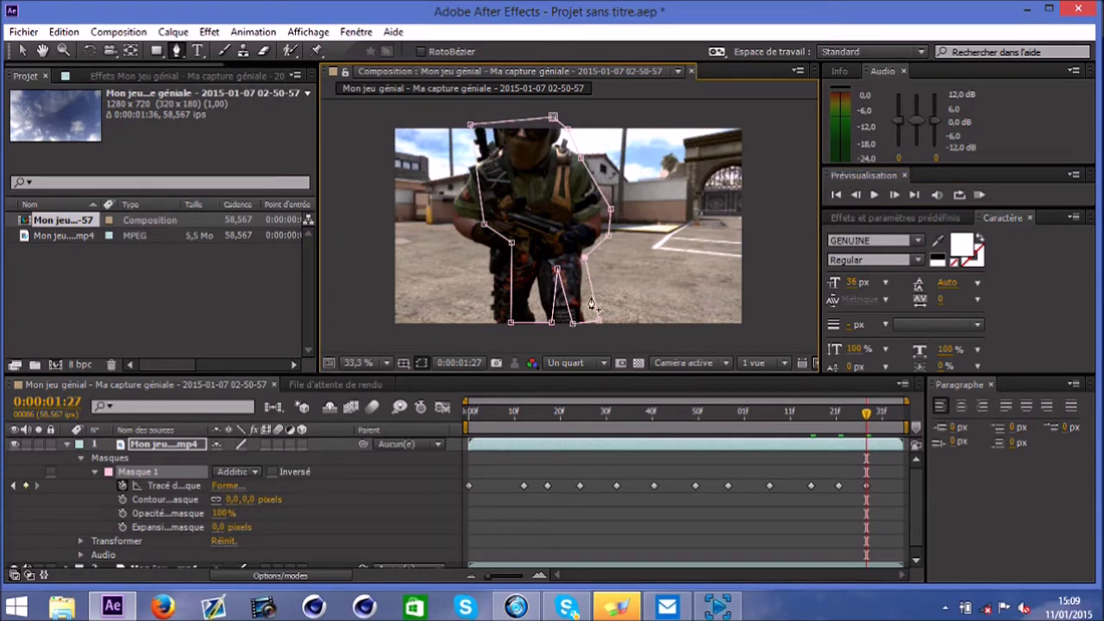
- Refit the mask path at 0:00:01:27 around the legs, the elbow on the image's left side and the nearby shoulder
{"action": "left_click_drag", "start_coordinate": [601, 324], "coordinate": [592, 325]}
{"action": "left_click_drag", "start_coordinate": [557, 269], "coordinate": [537, 270]}
{"action": "left_click_drag", "start_coordinate": [552, 324], "coordinate": [490, 325]}
{"action": "left_click_drag", "start_coordinate": [514, 245], "coordinate": [449, 222]}
{"action": "left_click_drag", "start_coordinate": [470, 125], "coordinate": [489, 129]}
{"action": "double_click", "coordinate": [480, 150]}
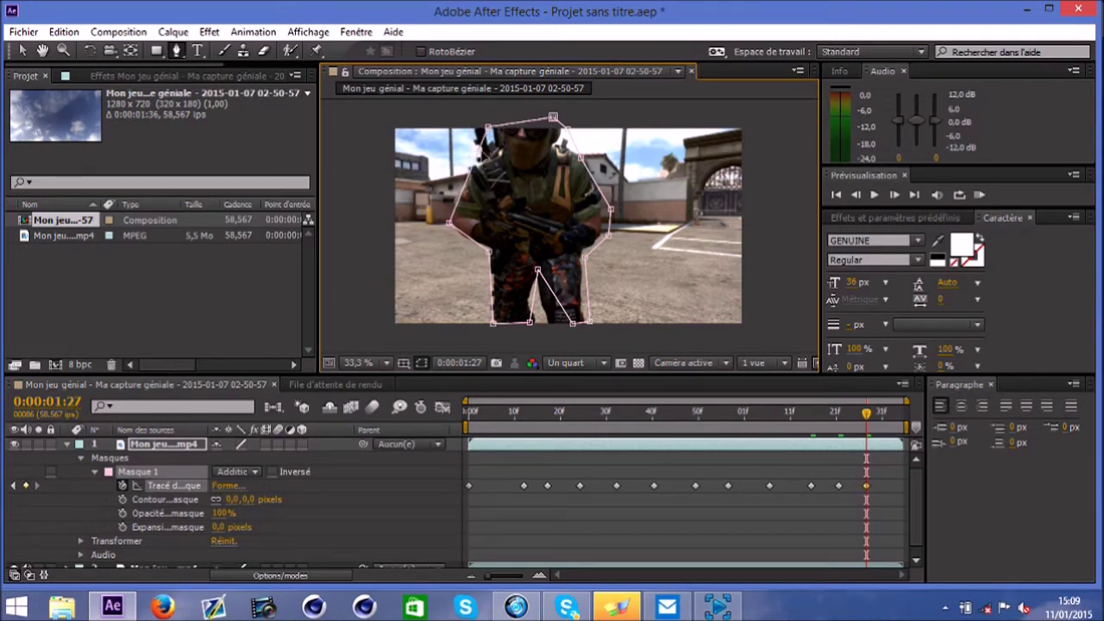
- Go to 0:00:01:31 and, with the Selection tool, fit the mask's top edge and right side to the soldier
{"action": "key", "text": "Return"}
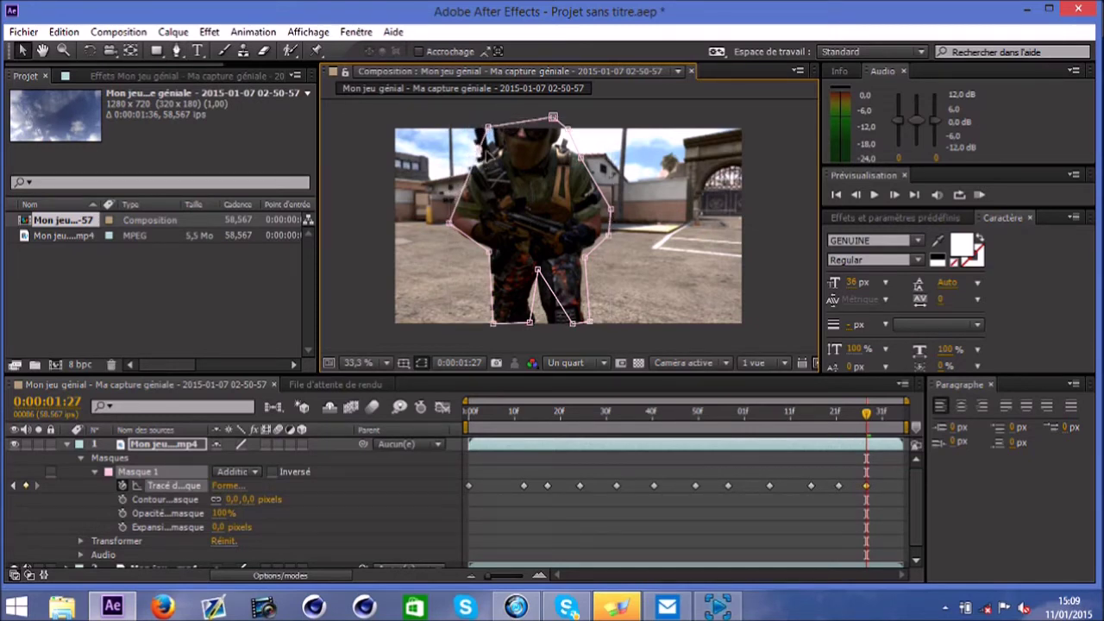
{"action": "left_click", "coordinate": [915, 195]}
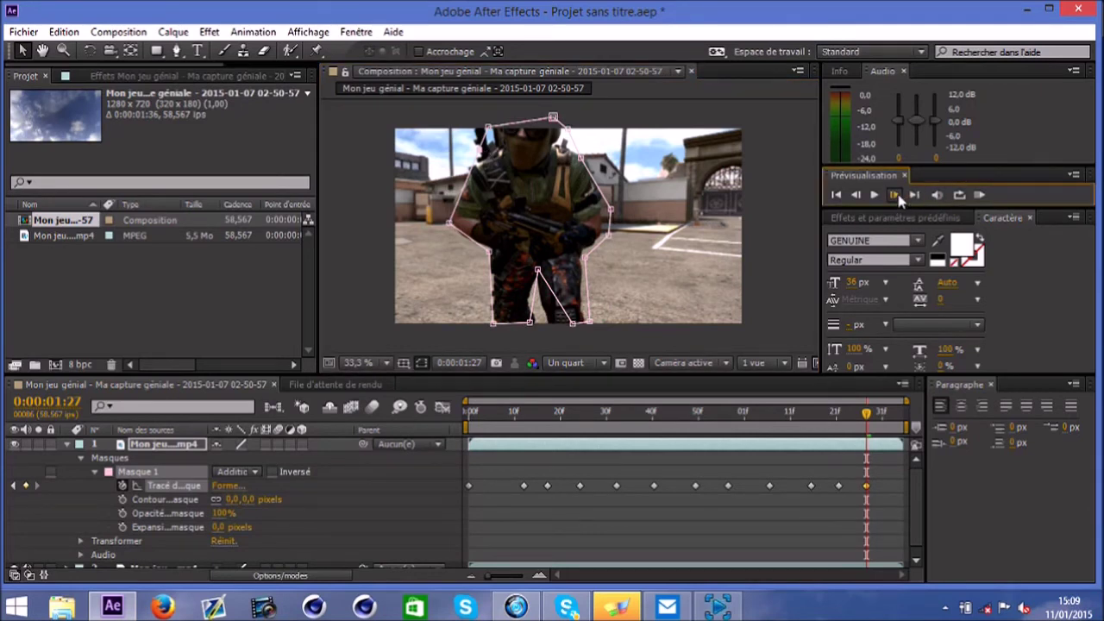
{"action": "left_click", "coordinate": [898, 196]}
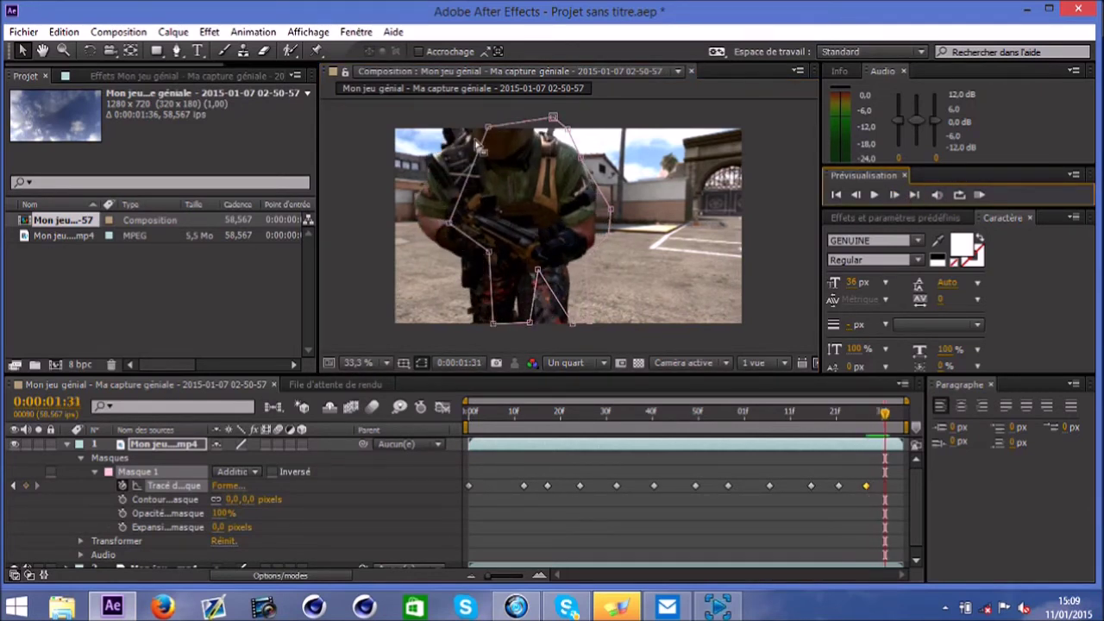
{"action": "left_click_drag", "start_coordinate": [489, 127], "coordinate": [441, 127]}
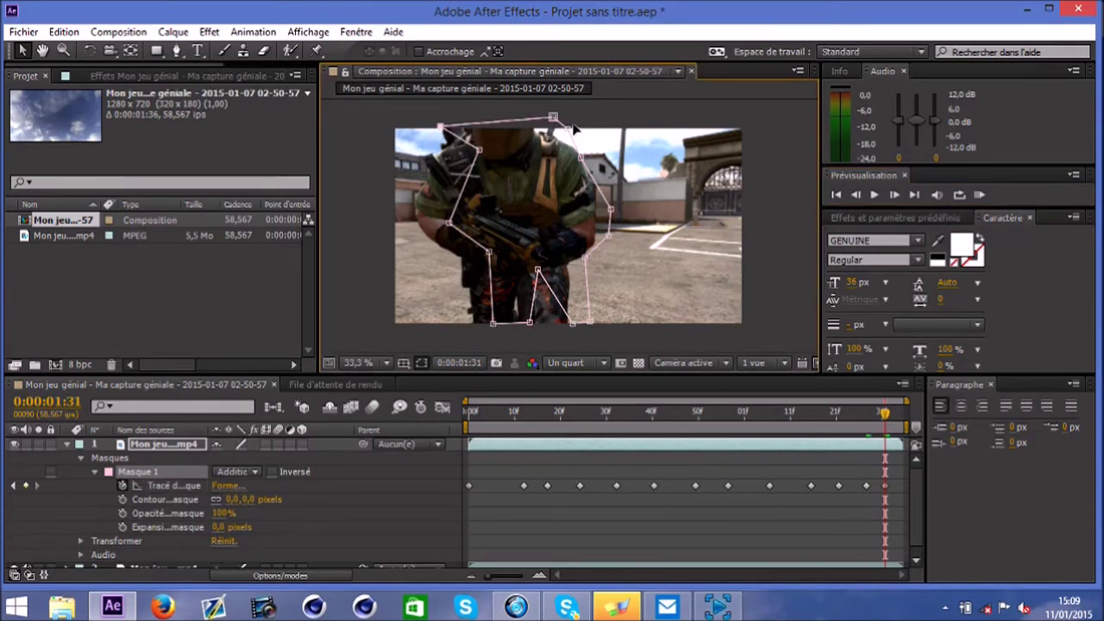
{"action": "left_click_drag", "start_coordinate": [552, 124], "coordinate": [555, 131]}
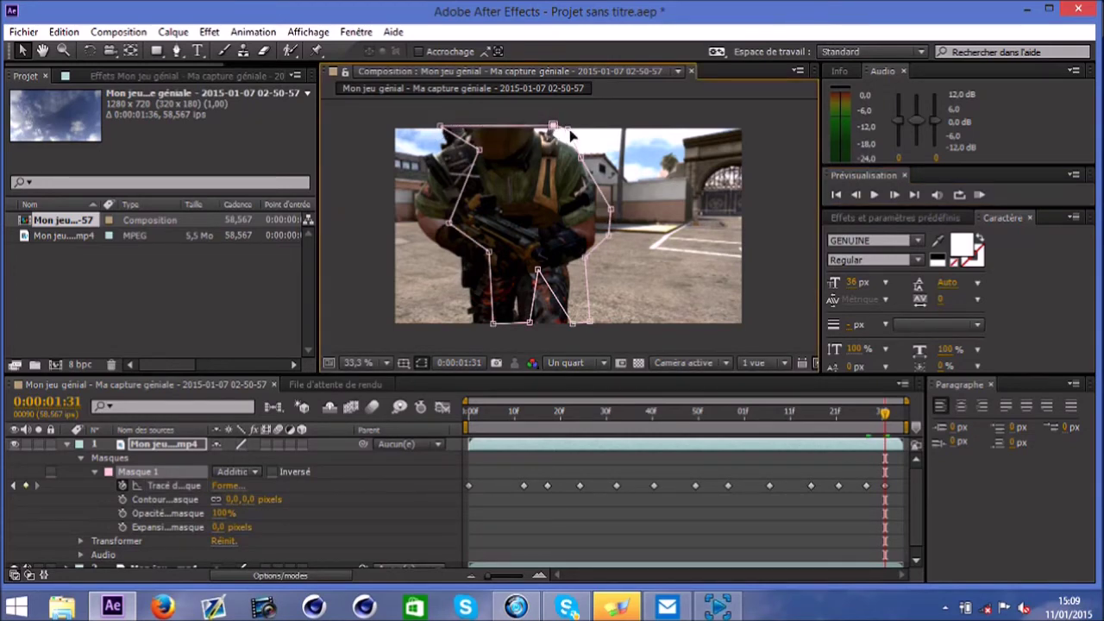
{"action": "left_click_drag", "start_coordinate": [580, 157], "coordinate": [585, 157]}
{"action": "left_click_drag", "start_coordinate": [612, 209], "coordinate": [572, 268]}
- Move the mask points at 0:00:01:31 around the soldier's legs, waist, and the arm and shoulder on the image's left side
{"action": "left_click_drag", "start_coordinate": [584, 322], "coordinate": [572, 321]}
{"action": "left_click_drag", "start_coordinate": [538, 272], "coordinate": [515, 286]}
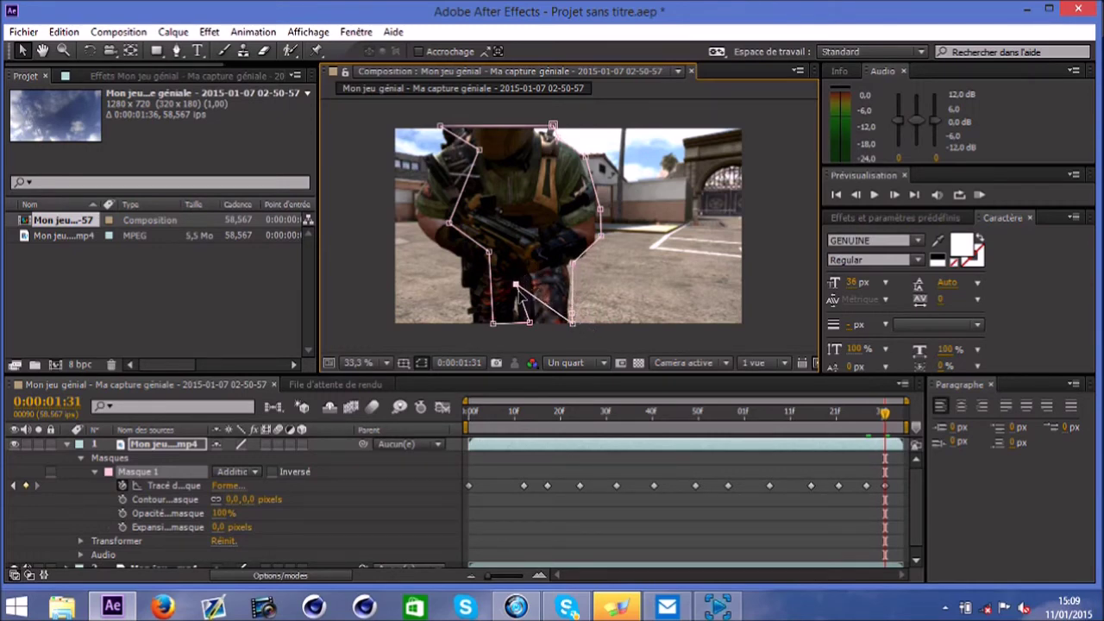
{"action": "left_click_drag", "start_coordinate": [530, 324], "coordinate": [466, 325]}
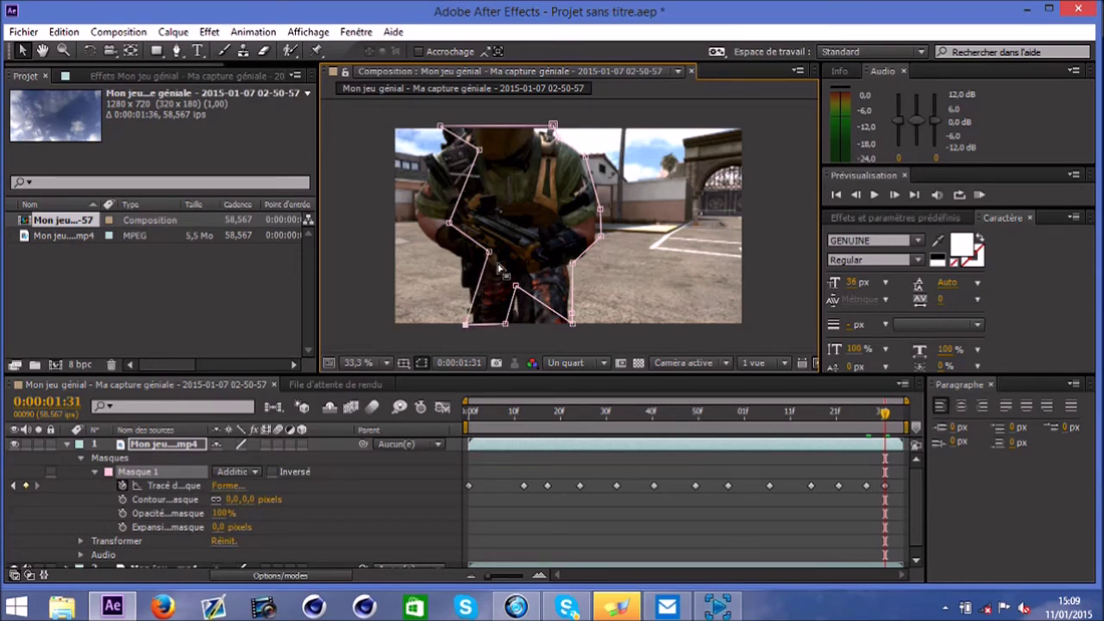
{"action": "left_click_drag", "start_coordinate": [490, 254], "coordinate": [459, 261]}
{"action": "left_click_drag", "start_coordinate": [449, 223], "coordinate": [413, 218]}
{"action": "left_click_drag", "start_coordinate": [479, 150], "coordinate": [434, 149]}
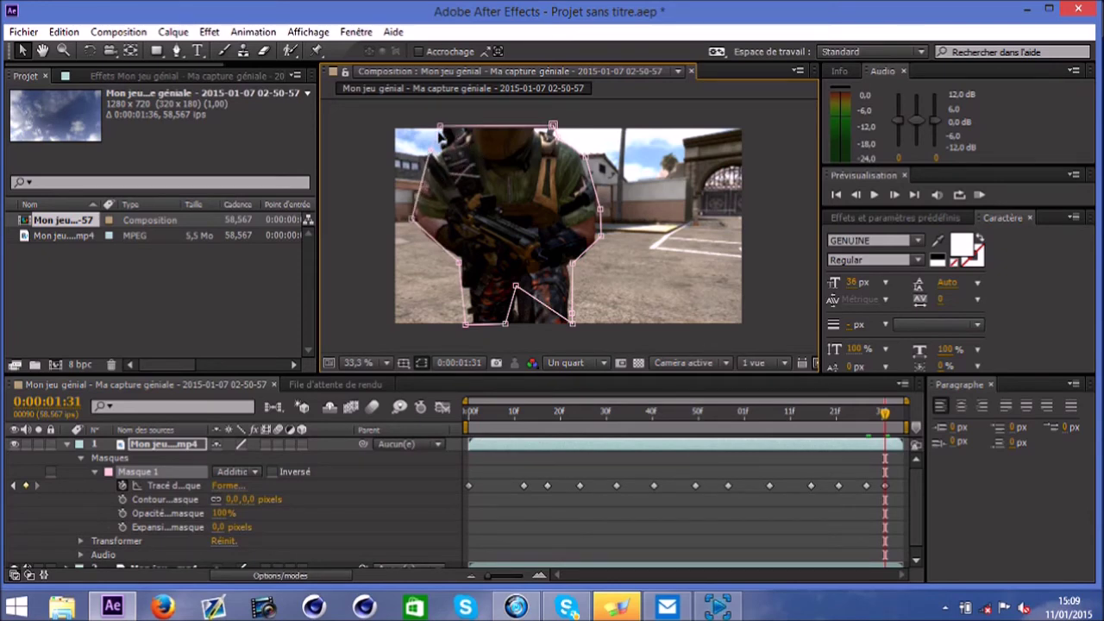
- Step through to the end of the composition and return the playhead to 0:00:00:00
{"action": "left_click", "coordinate": [894, 197]}
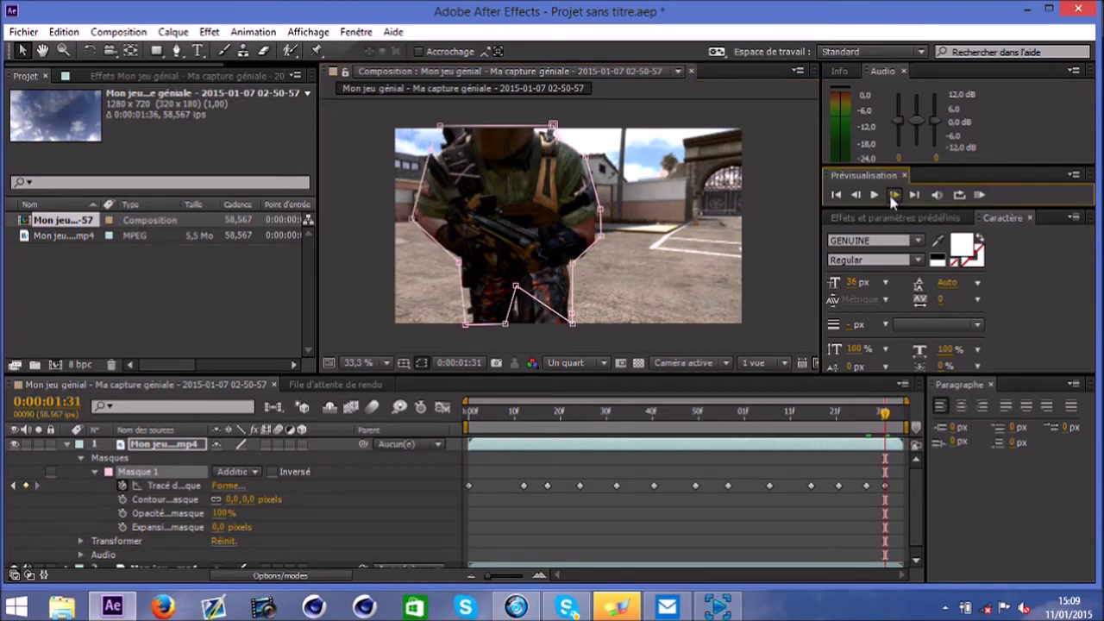
{"action": "left_click", "coordinate": [894, 196]}
{"action": "left_click", "coordinate": [894, 196]}
{"action": "left_click", "coordinate": [894, 197]}
{"action": "left_click", "coordinate": [893, 197]}
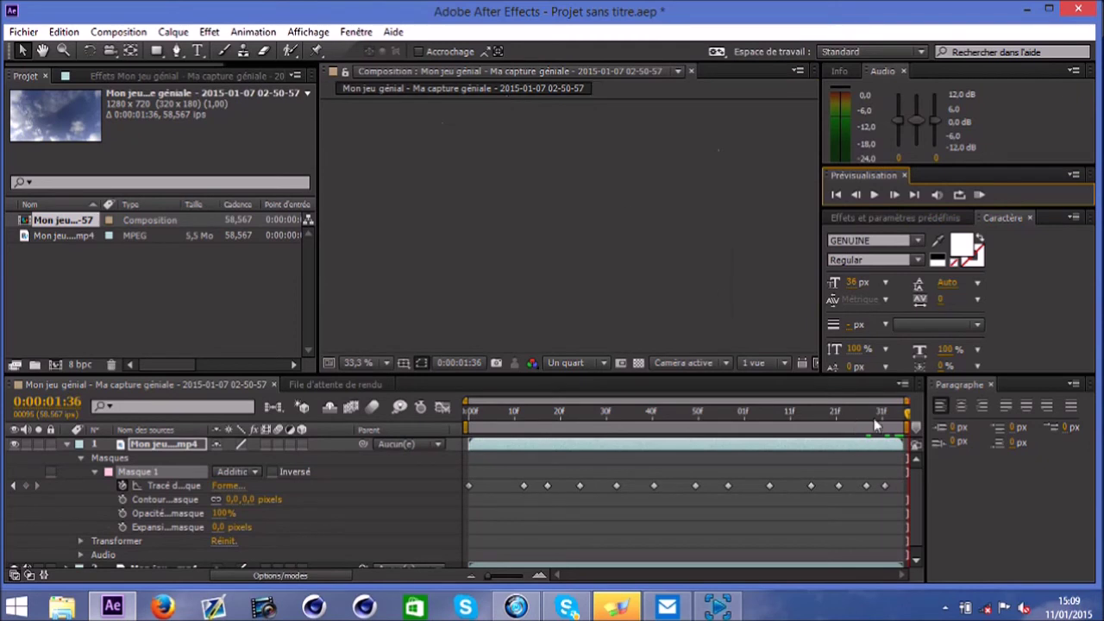
{"action": "left_click_drag", "start_coordinate": [908, 418], "coordinate": [462, 421]}
{"action": "left_click", "coordinate": [515, 447]}
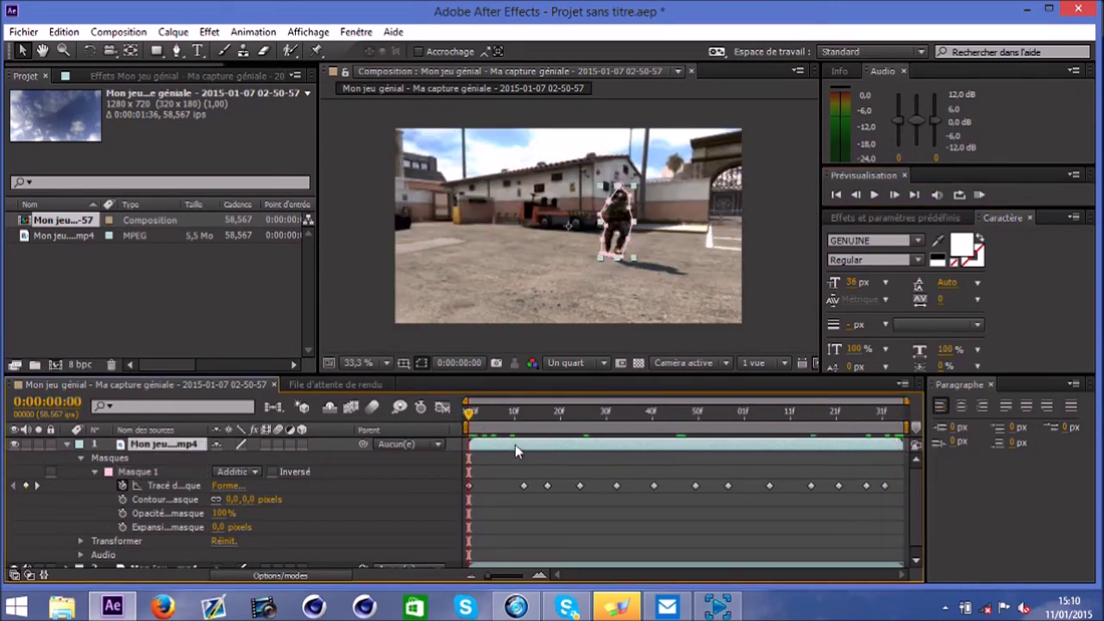
{"action": "scroll", "coordinate": [922, 518], "scroll_direction": "down", "scroll_amount": 1}
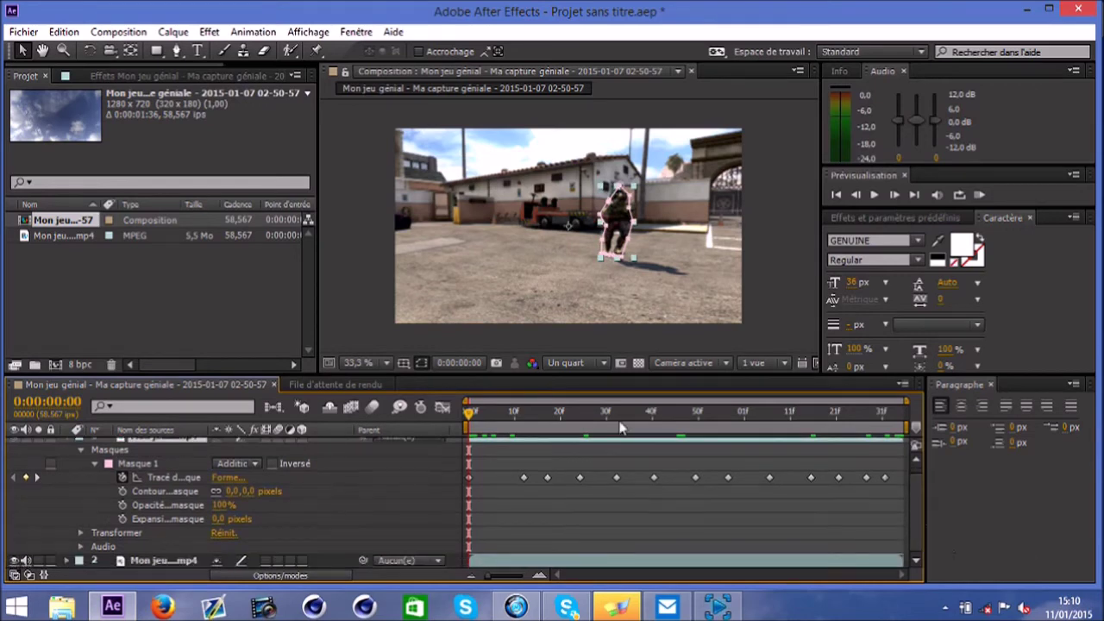
{"action": "mouse_move", "coordinate": [481, 420]}
{"action": "left_mouse_down"}
{"action": "mouse_move", "coordinate": [783, 432]}
{"action": "mouse_move", "coordinate": [467, 423]}
{"action": "left_mouse_up"}
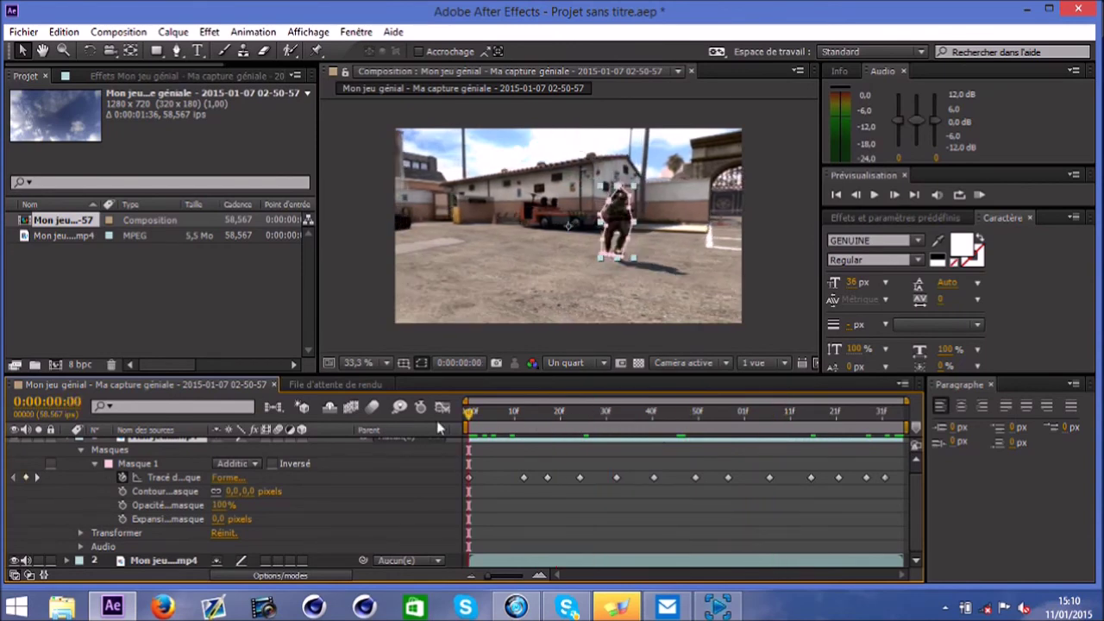
- Apply the CC Radial Blur effect to the unmasked background layer, layer 2
{"action": "left_click", "coordinate": [497, 559]}
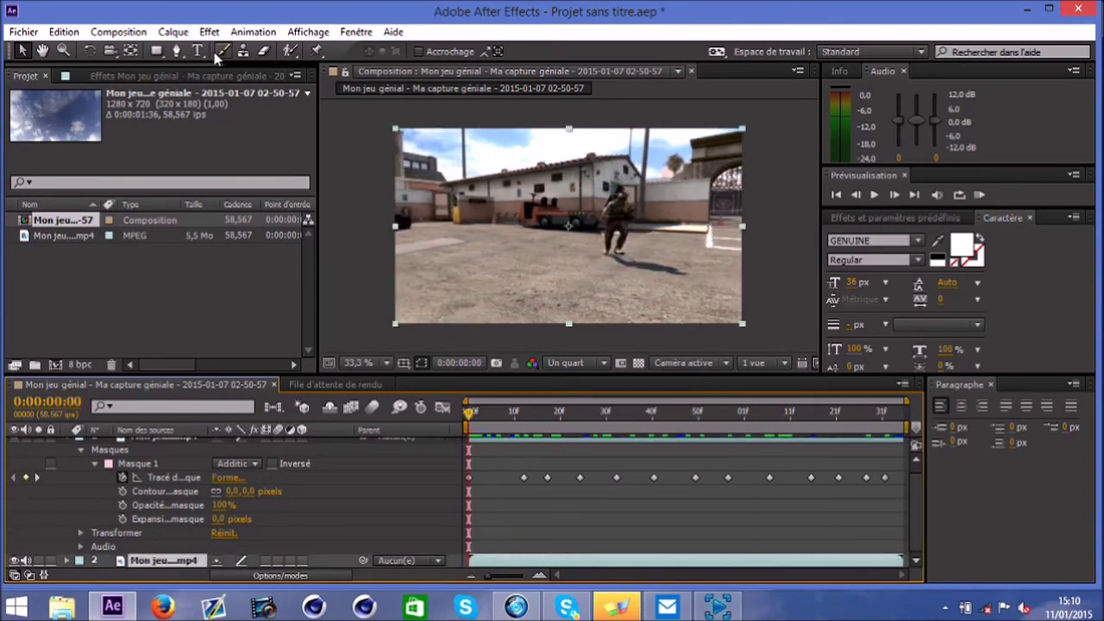
{"action": "left_click", "coordinate": [211, 31]}
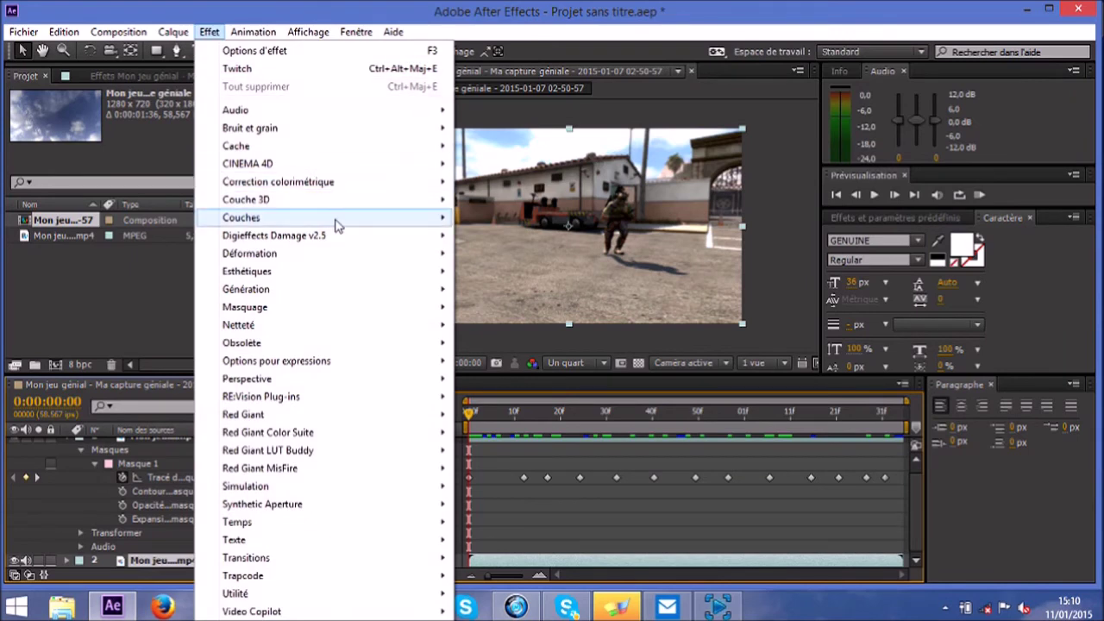
{"action": "mouse_move", "coordinate": [326, 278]}
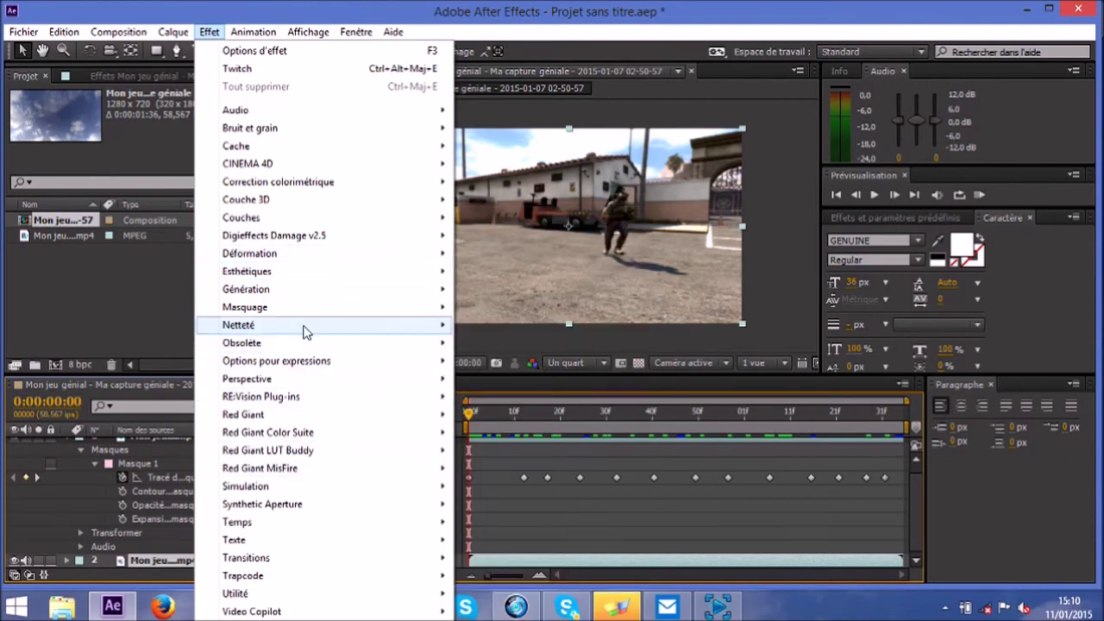
{"action": "mouse_move", "coordinate": [303, 328]}
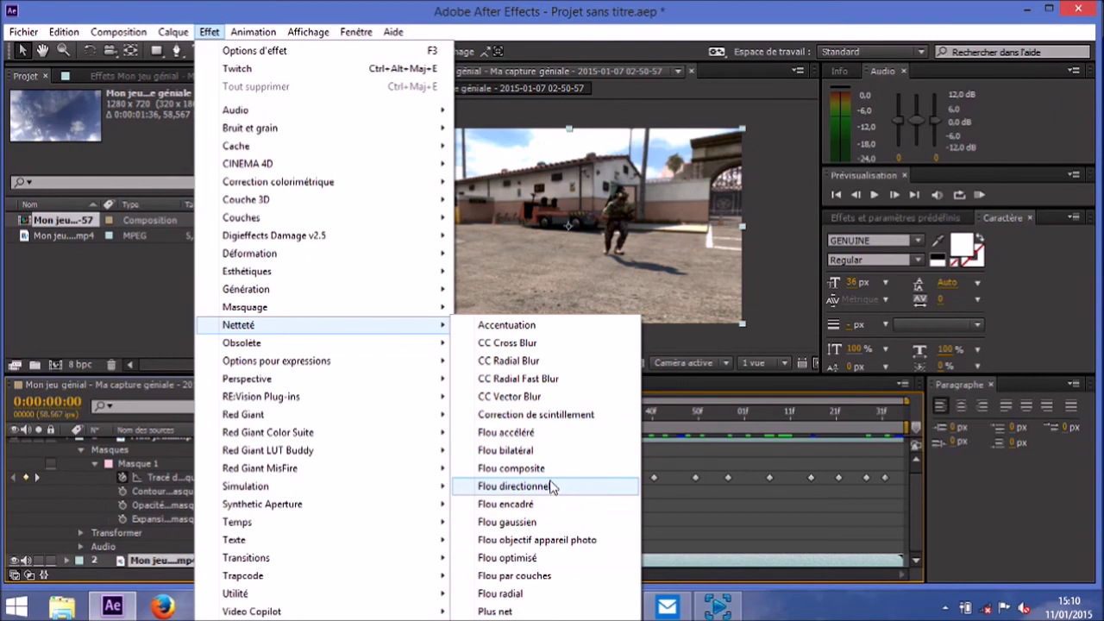
{"action": "left_click", "coordinate": [544, 361]}
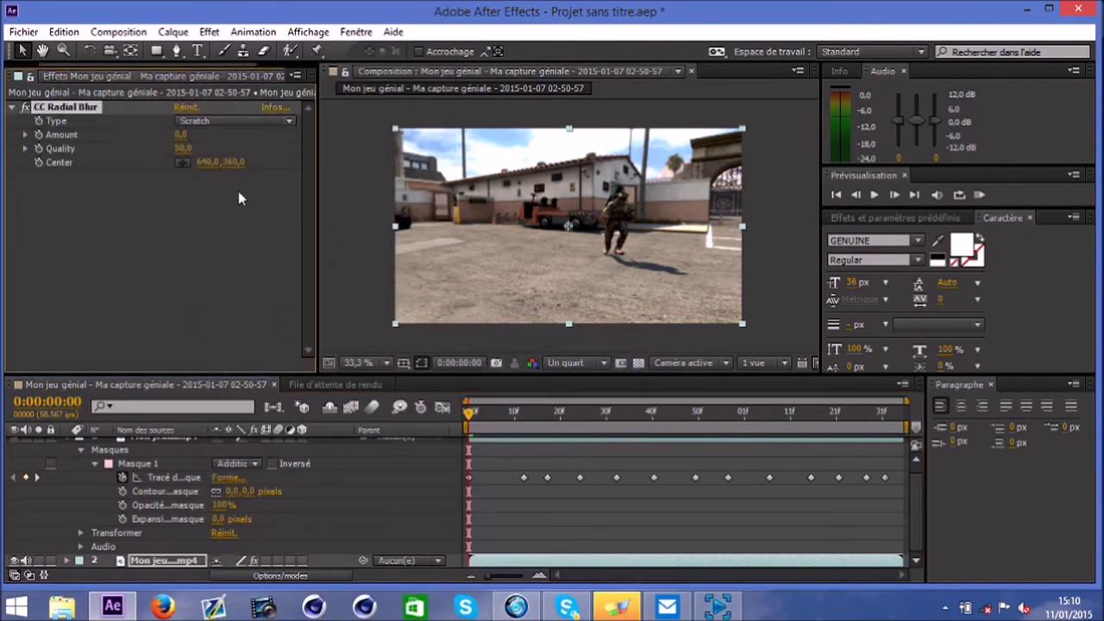
- Set the CC Radial Blur type to Fading Zoom and its amount to 200
{"action": "left_click", "coordinate": [219, 123]}
{"action": "left_click", "coordinate": [223, 159]}
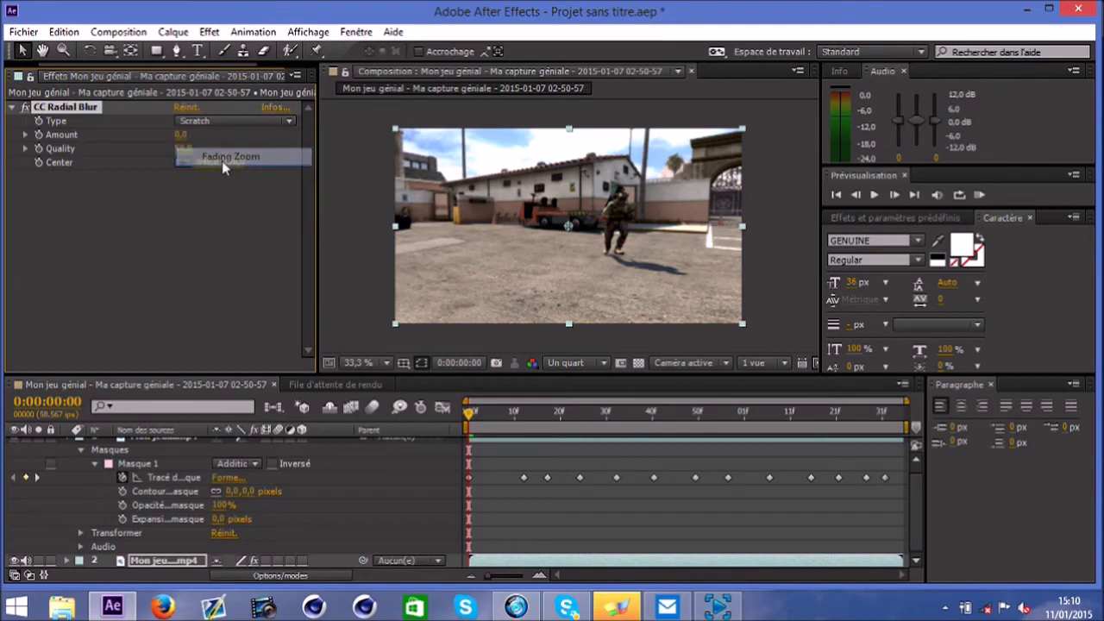
{"action": "left_click", "coordinate": [180, 136]}
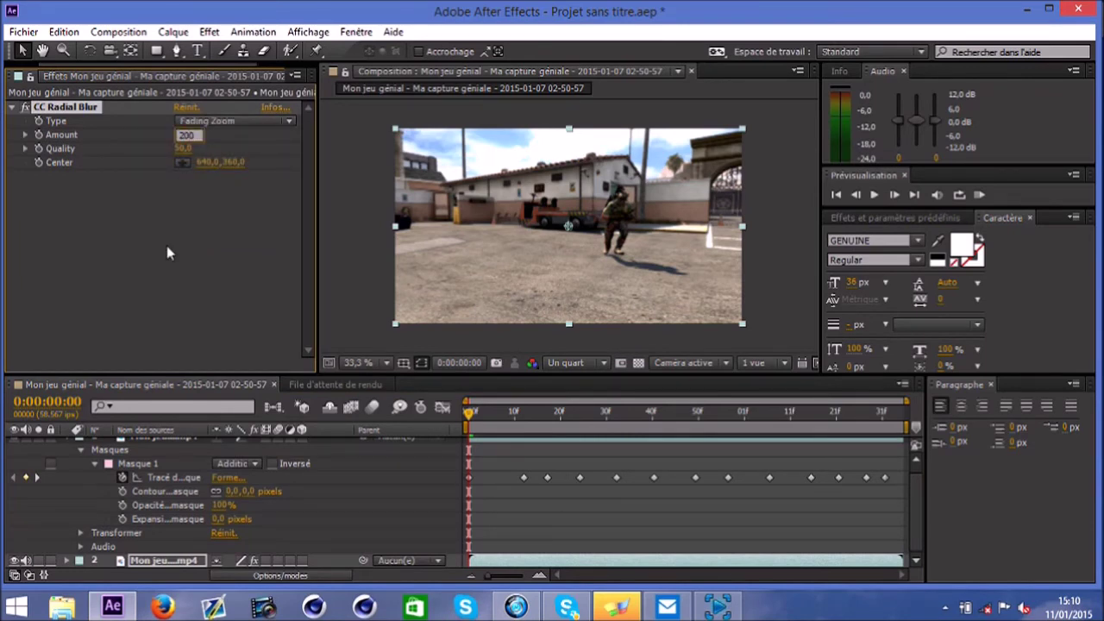
{"action": "type", "text": "200"}
{"action": "key", "text": "Return"}
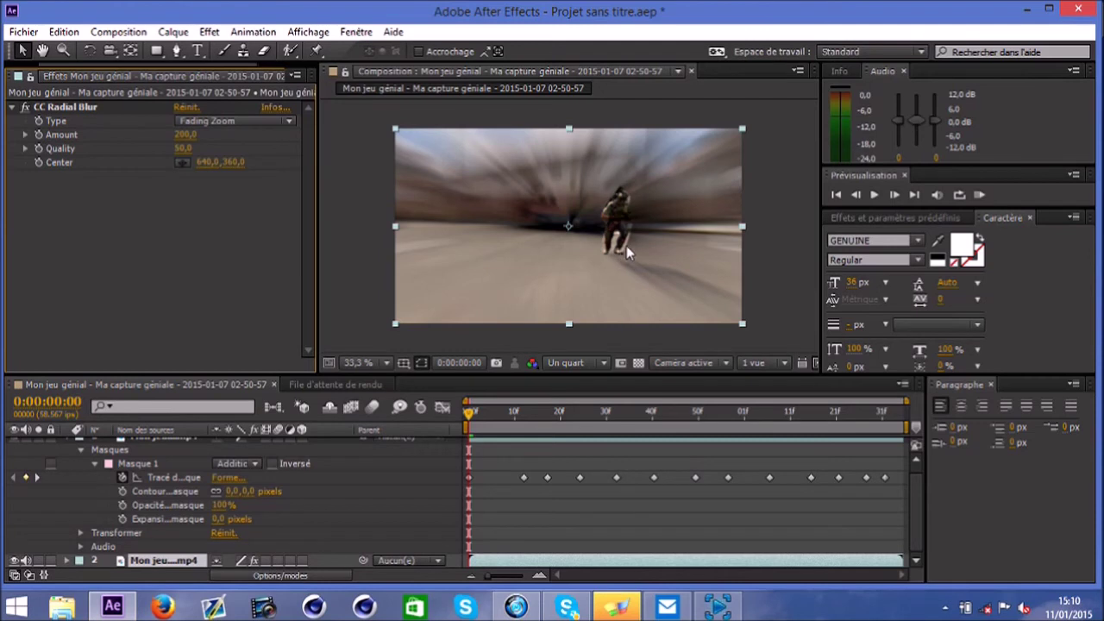
- Feather the soldier's mask on layer 1 by 50 pixels
{"action": "left_click", "coordinate": [615, 445]}
{"action": "left_click", "coordinate": [614, 440]}
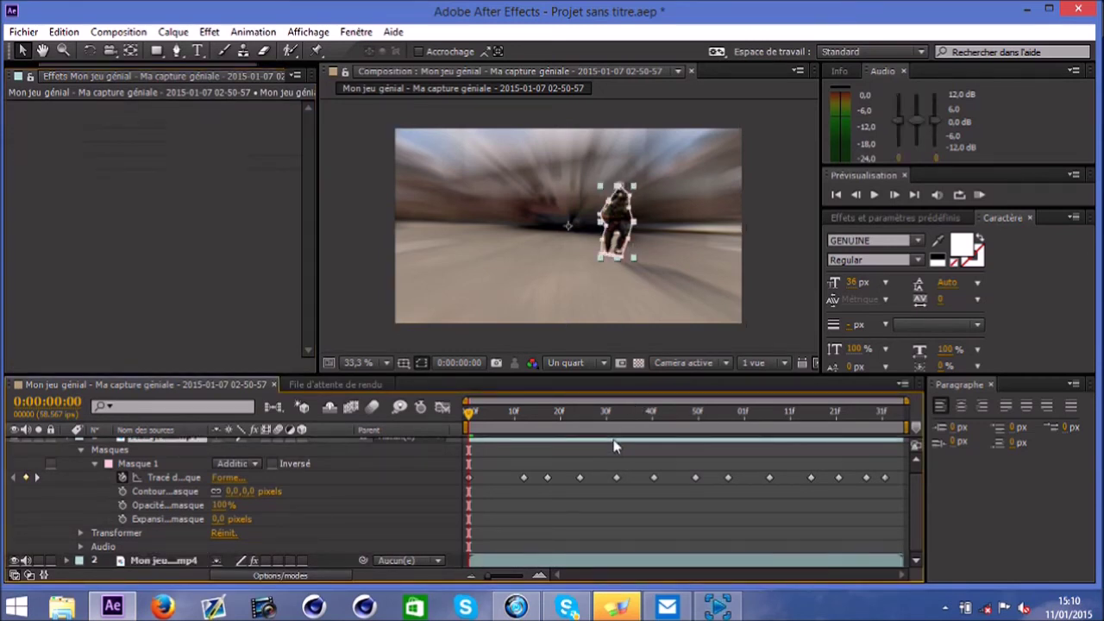
{"action": "key", "text": "f"}
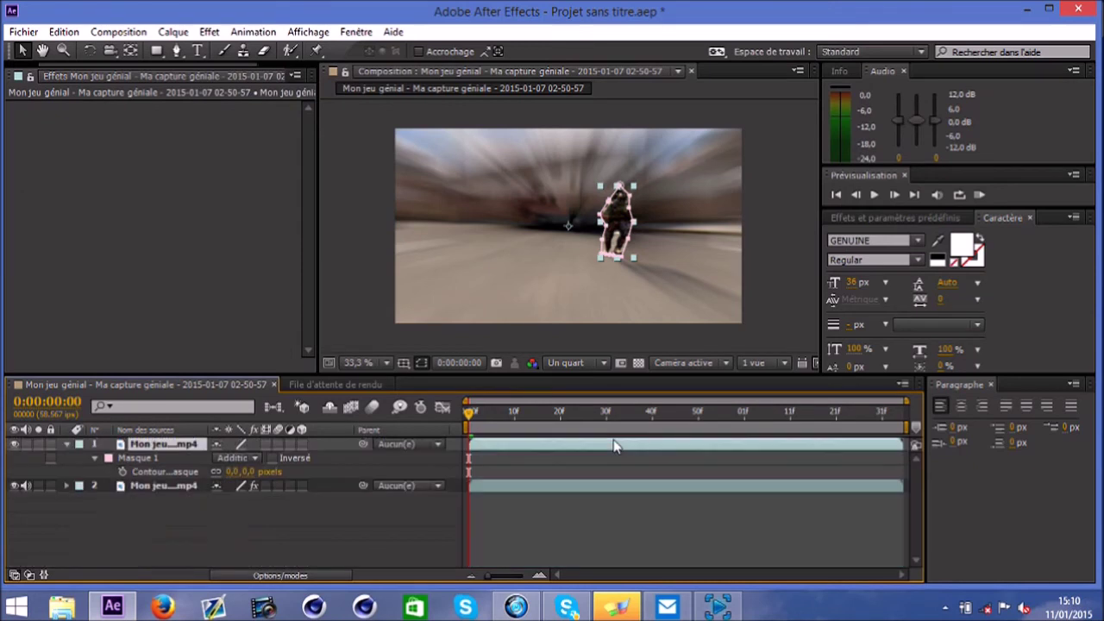
{"action": "left_click", "coordinate": [235, 472]}
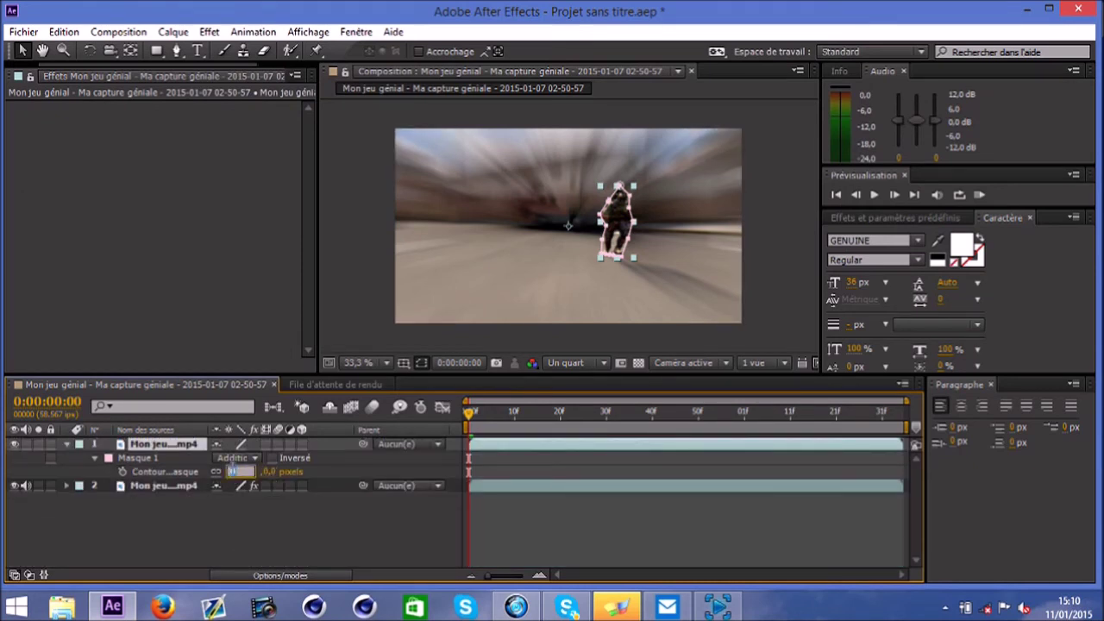
{"action": "left_click", "coordinate": [374, 471]}
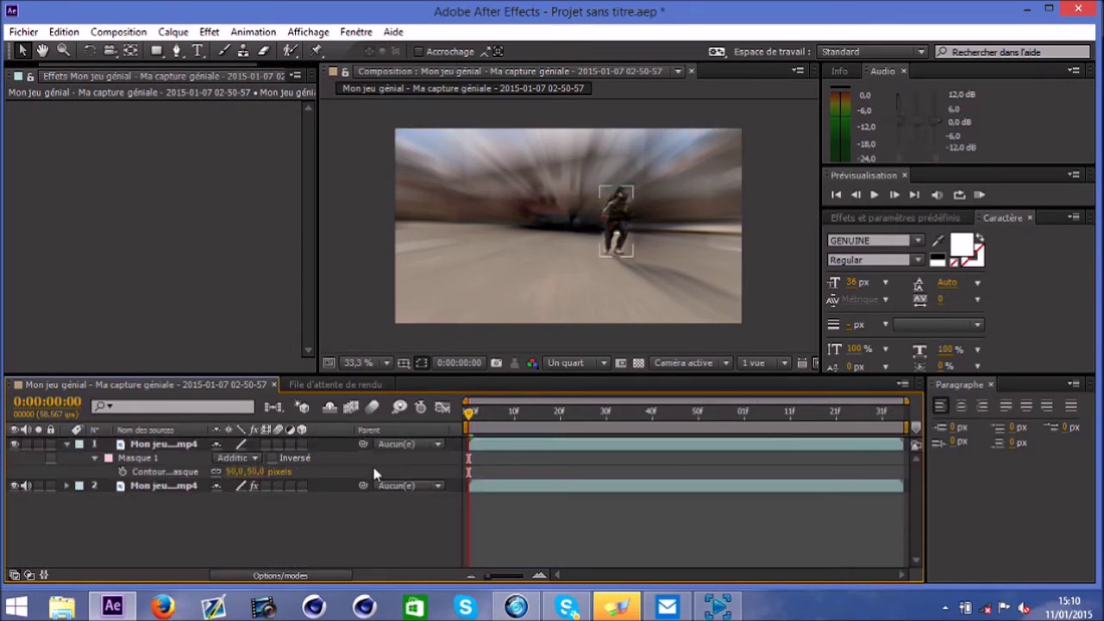
- Apply the Détection des contours effect to background layer 2 and invert it
{"action": "left_click", "coordinate": [496, 486]}
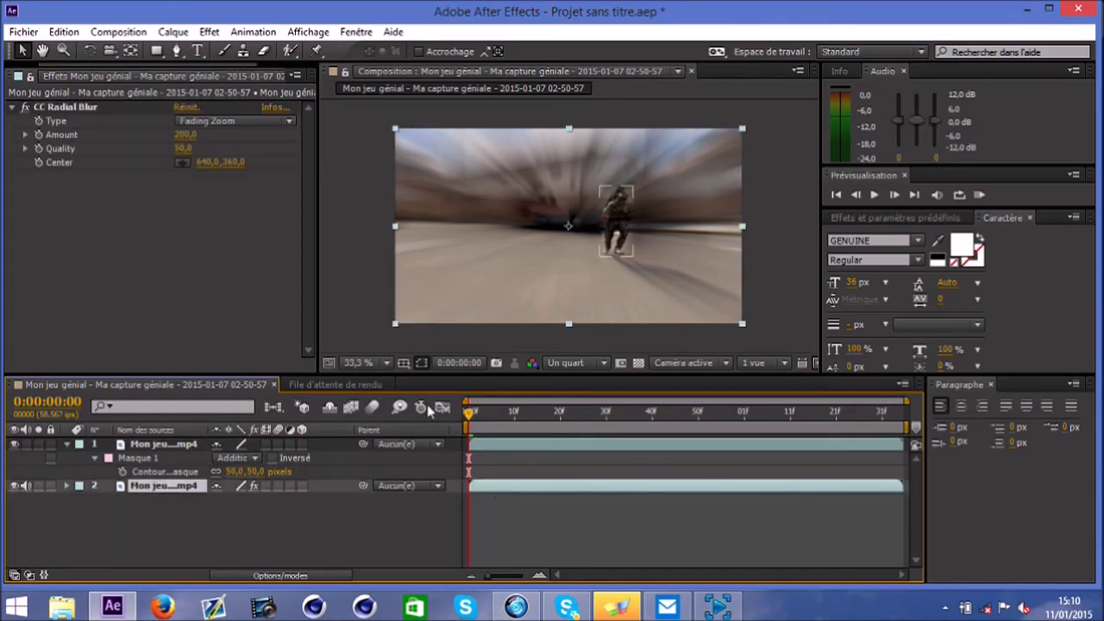
{"action": "left_click", "coordinate": [210, 32]}
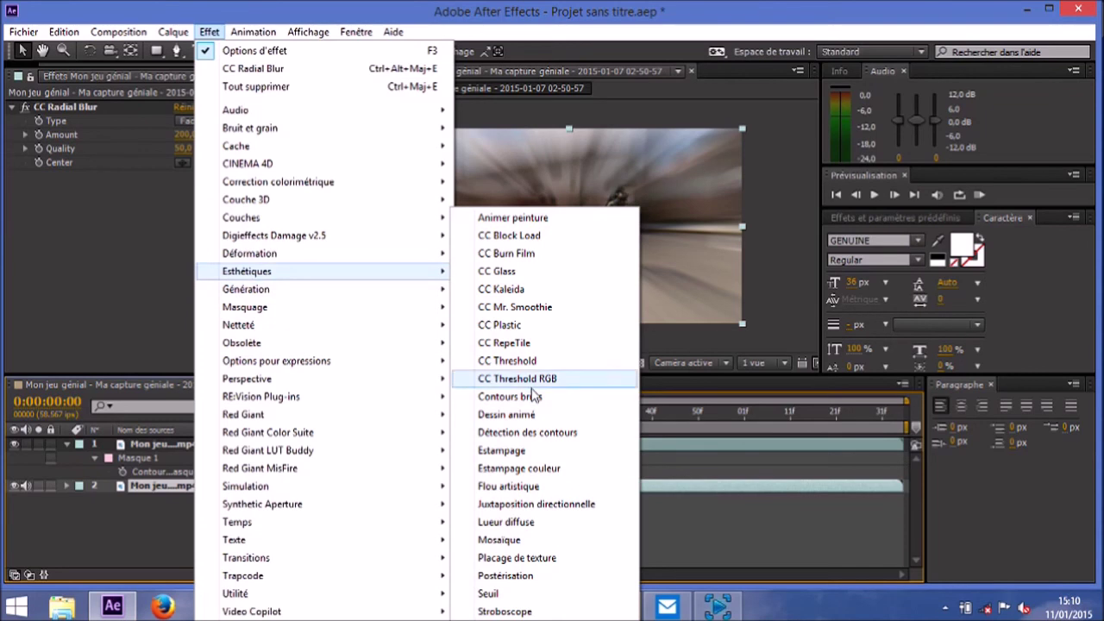
{"action": "left_click", "coordinate": [549, 436]}
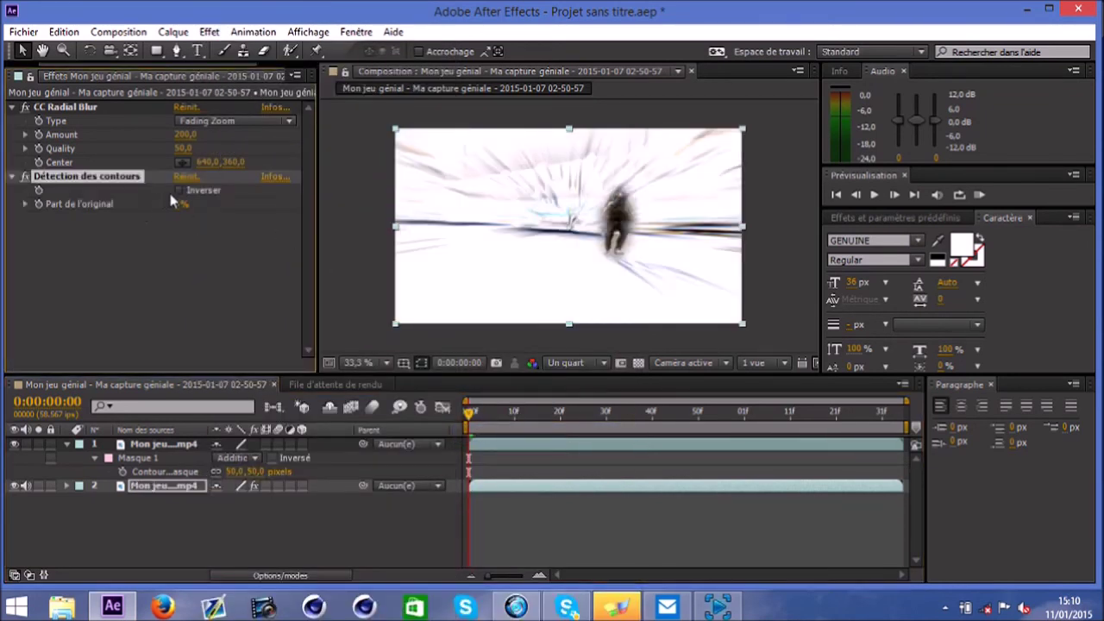
{"action": "left_click", "coordinate": [180, 191]}
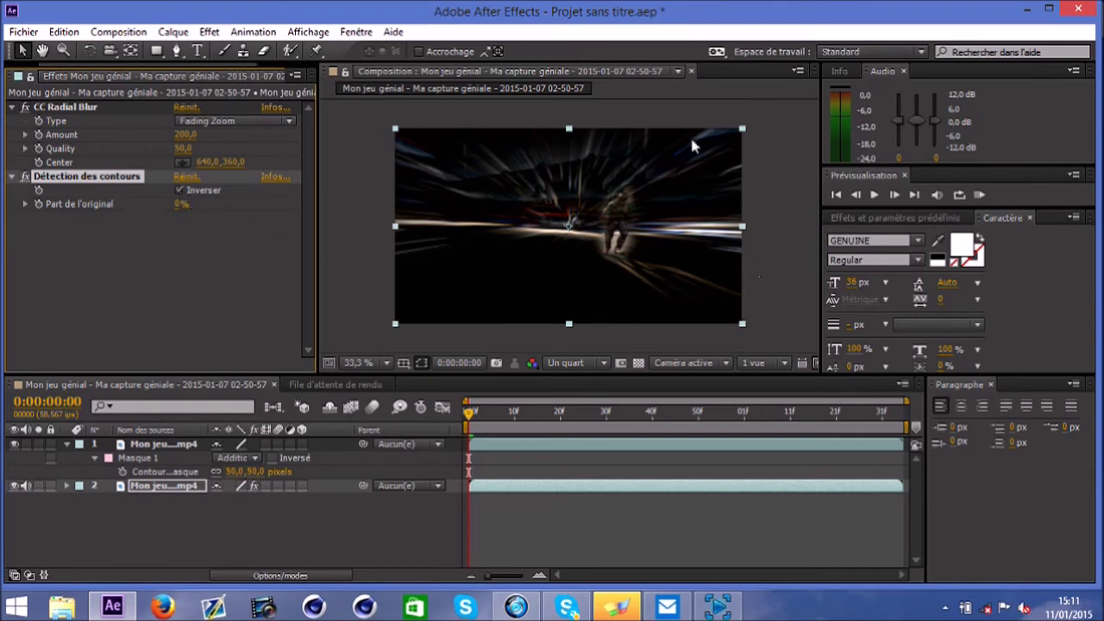
- Add the Lueur diffuse effect to background layer 2 and lower its threshold (Seuil) to 11.4%
{"action": "left_click", "coordinate": [216, 36]}
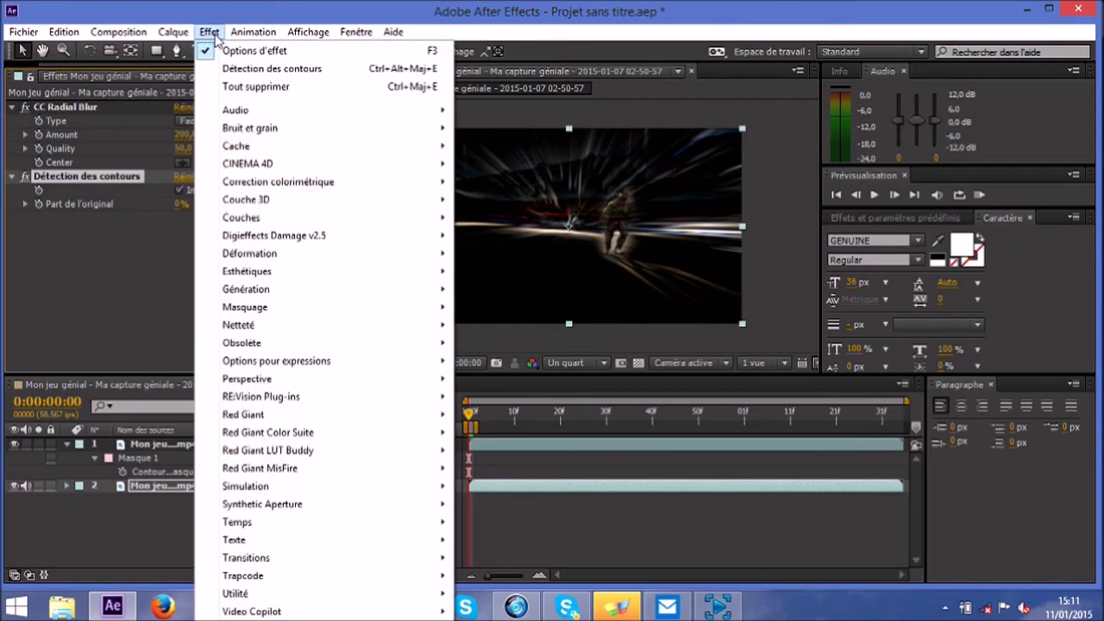
{"action": "mouse_move", "coordinate": [326, 307]}
{"action": "mouse_move", "coordinate": [336, 276]}
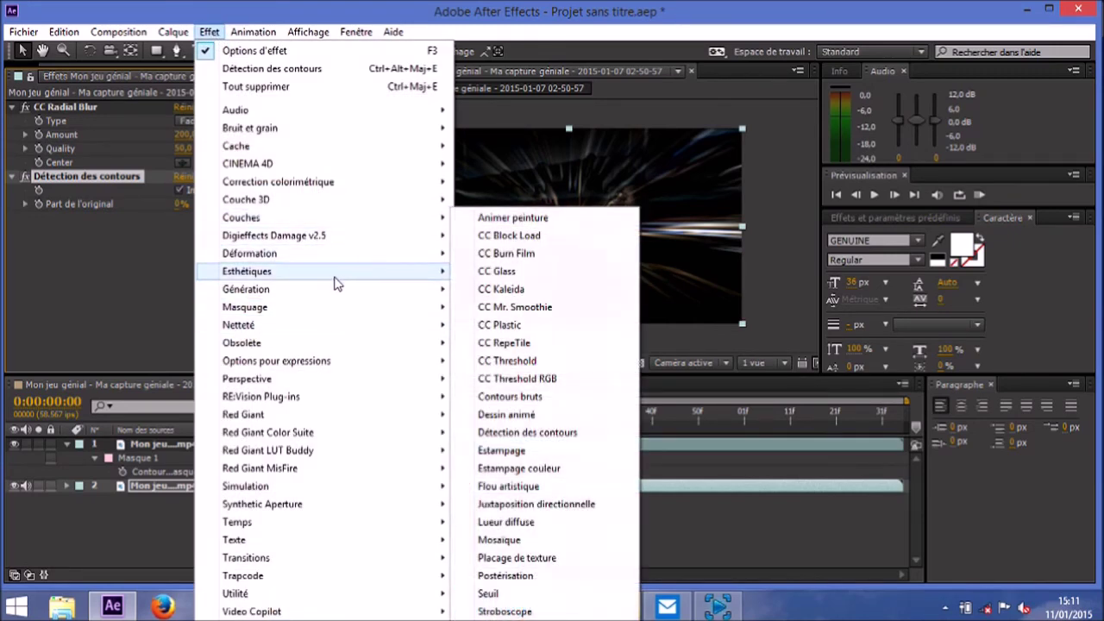
{"action": "left_click", "coordinate": [518, 523]}
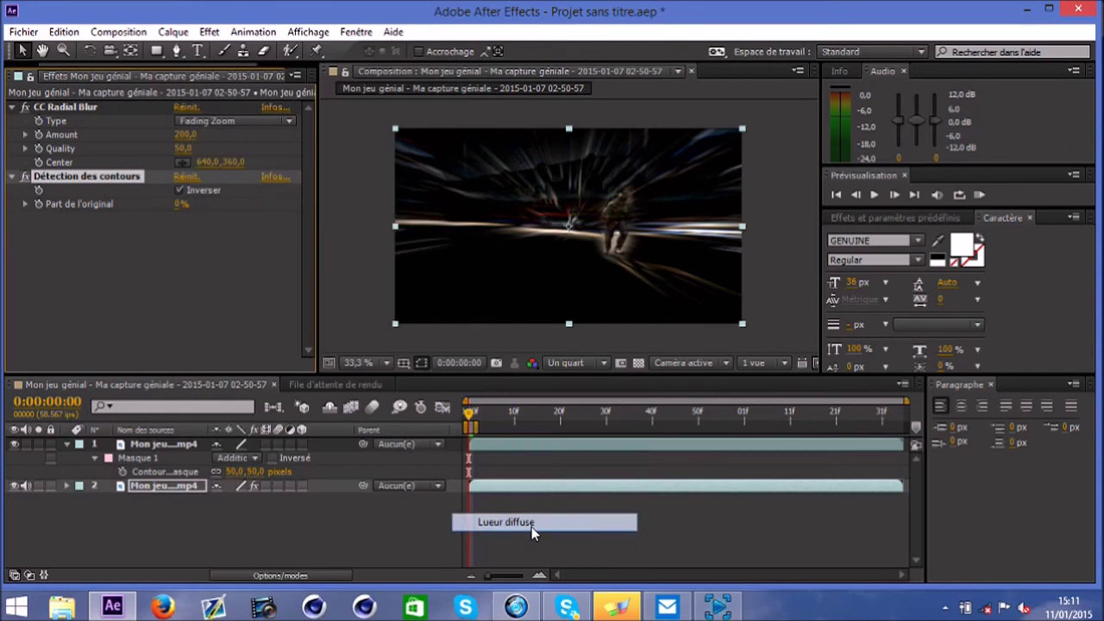
{"action": "left_click_drag", "start_coordinate": [187, 166], "coordinate": [40, 168]}
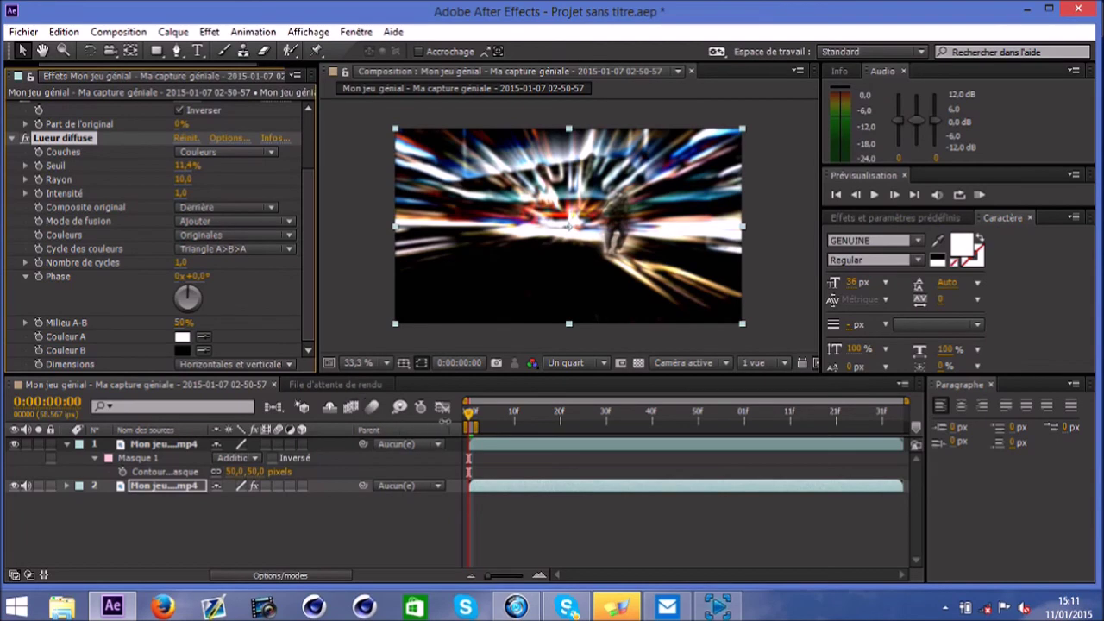
- Move the playhead to 0:00:01:07 and extend the work area's end to about that time
{"action": "left_click_drag", "start_coordinate": [470, 423], "coordinate": [774, 424]}
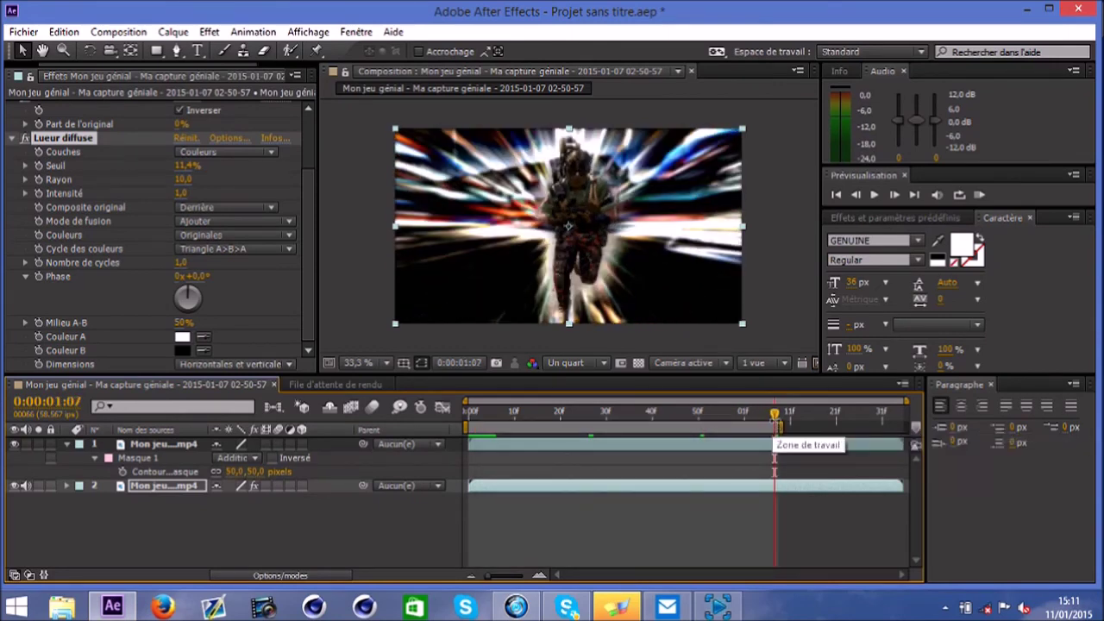